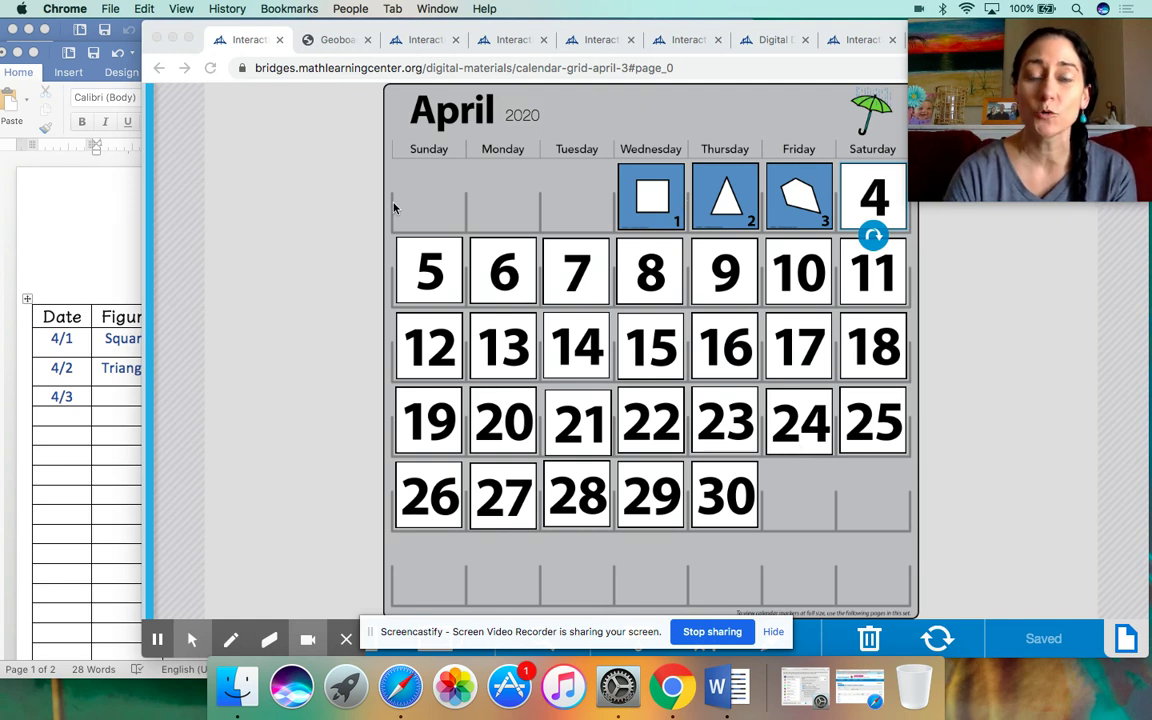
pyautogui.click(333, 205)
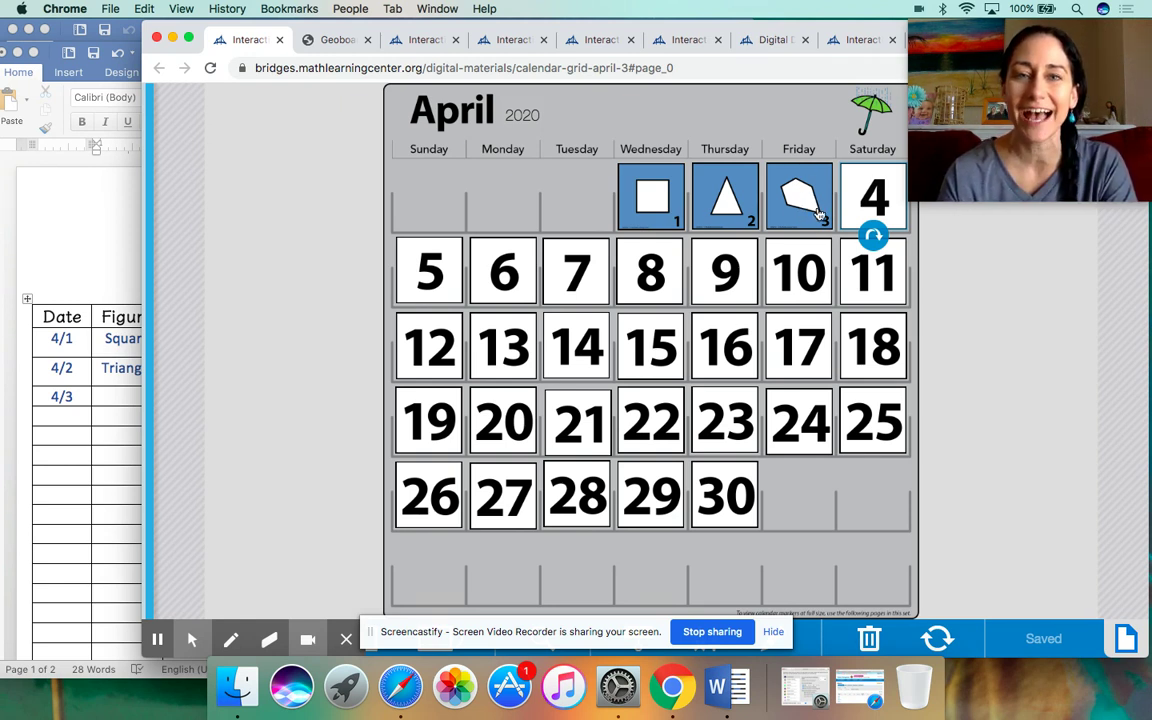
pyautogui.click(192, 639)
# - Spotlight the calendar, deselect the day 4 tile, and bring the April Number Corner document forward
pyautogui.click(160, 601)
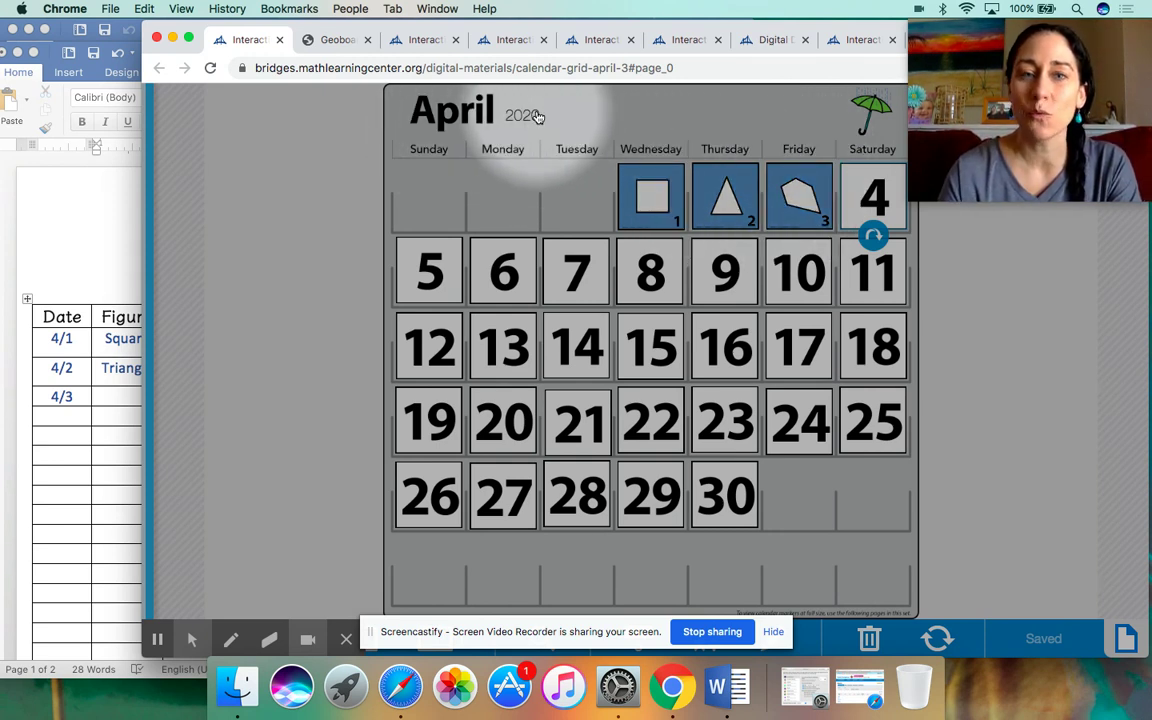
pyautogui.click(327, 344)
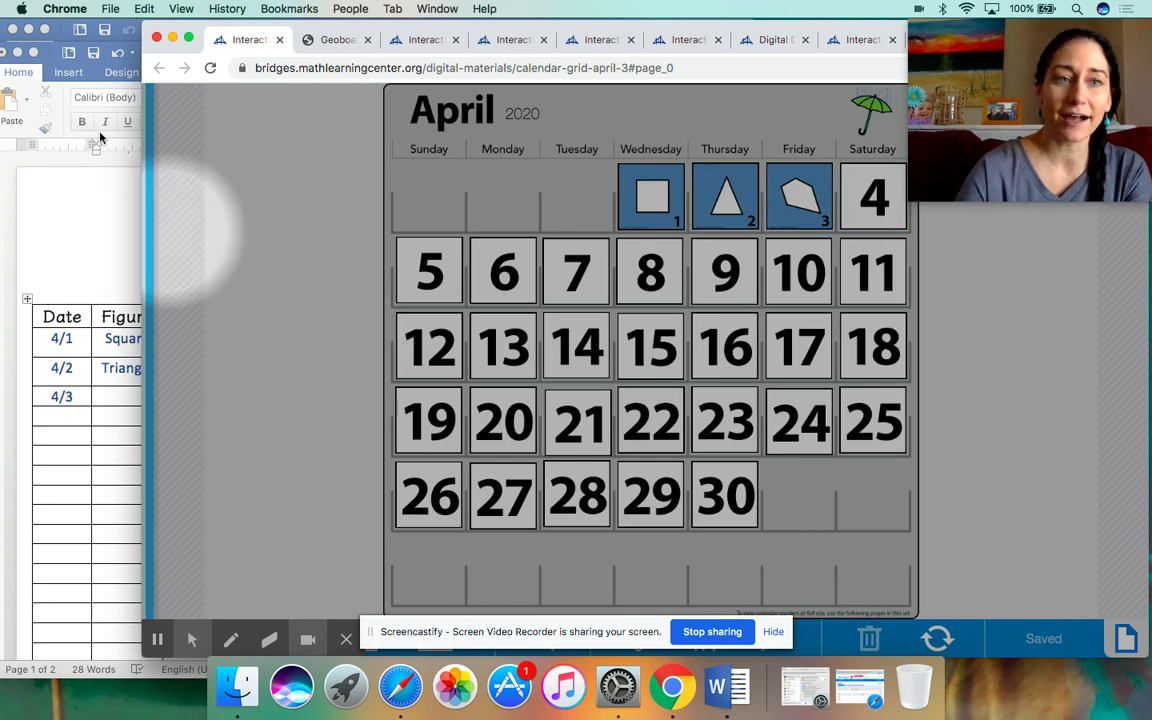
pyautogui.click(58, 37)
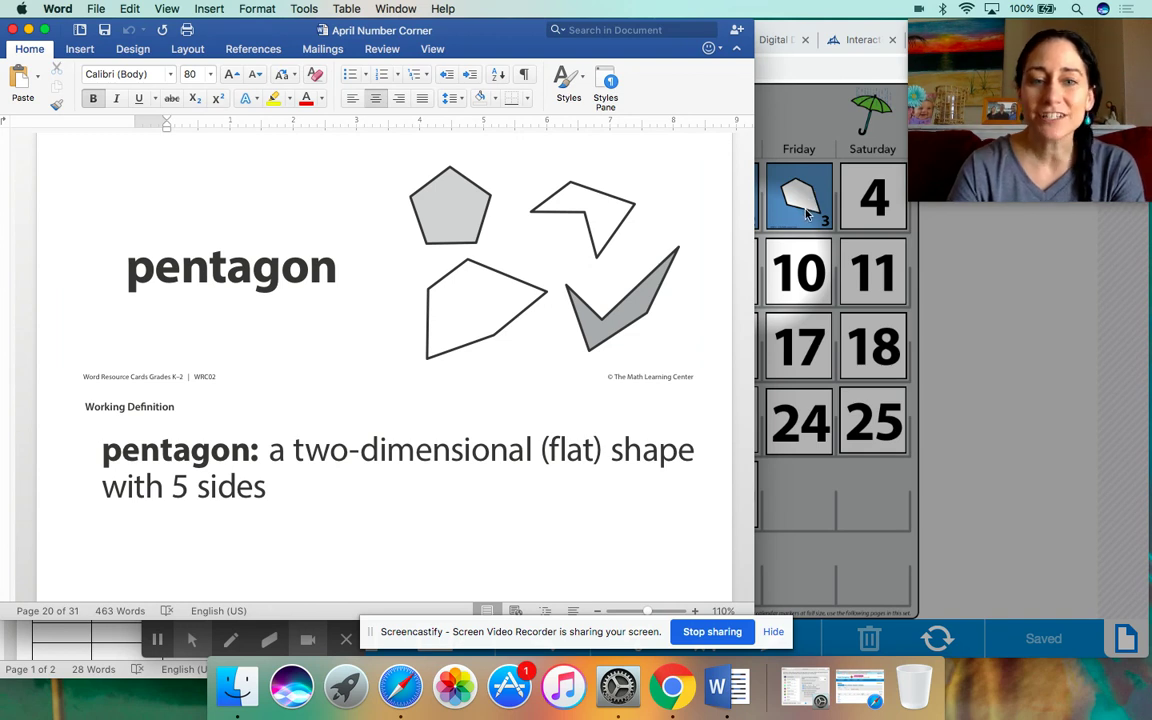
# - Leave the pentagon definition page and return to the April 2020 calendar in Chrome
pyautogui.click(1004, 360)
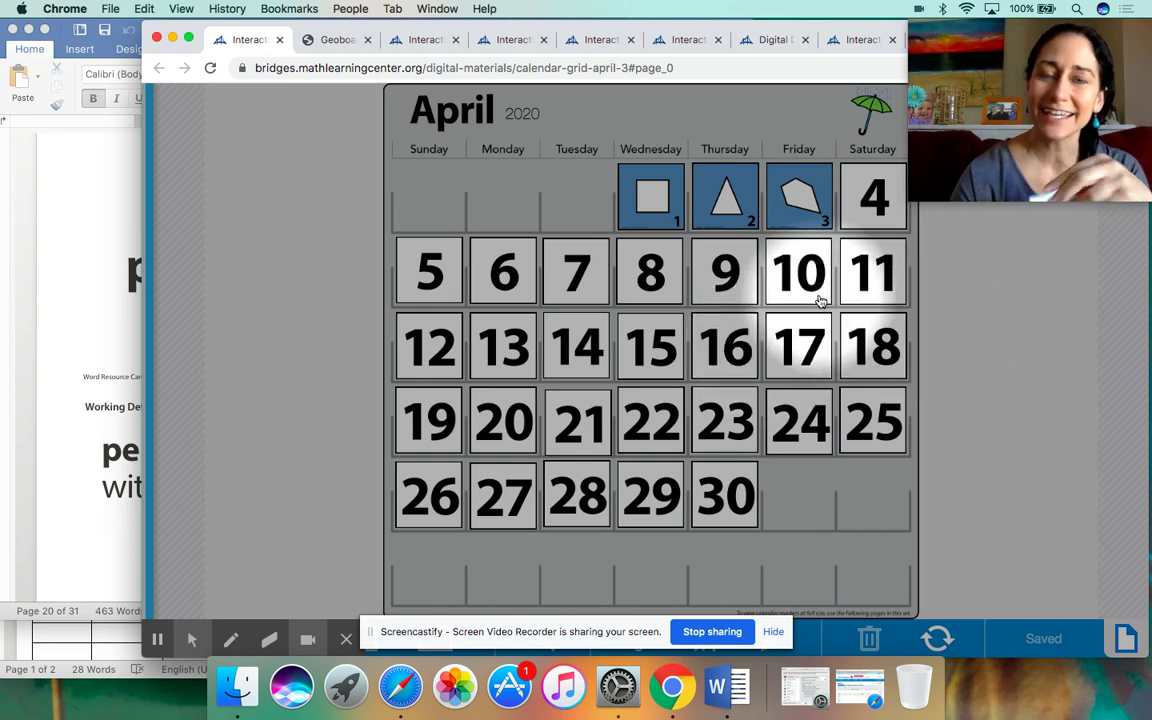
# - Stretch a blue band across the red pentagon from its left corner to its bottom-right corner
pyautogui.click(338, 40)
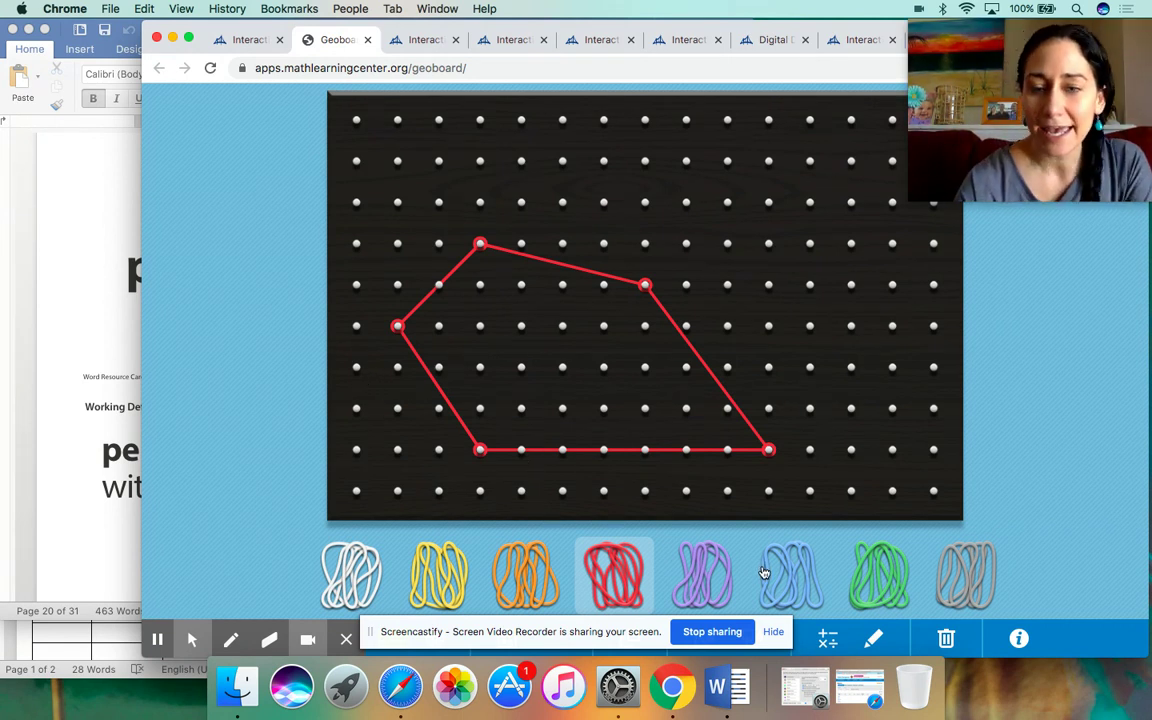
pyautogui.click(749, 560)
pyautogui.moveTo(749, 560)
pyautogui.mouseDown()
pyautogui.moveTo(600, 445)
pyautogui.moveTo(472, 432)
pyautogui.moveTo(393, 256)
pyautogui.moveTo(393, 321)
pyautogui.moveTo(473, 370)
pyautogui.moveTo(589, 393)
pyautogui.moveTo(770, 456)
pyautogui.mouseUp()
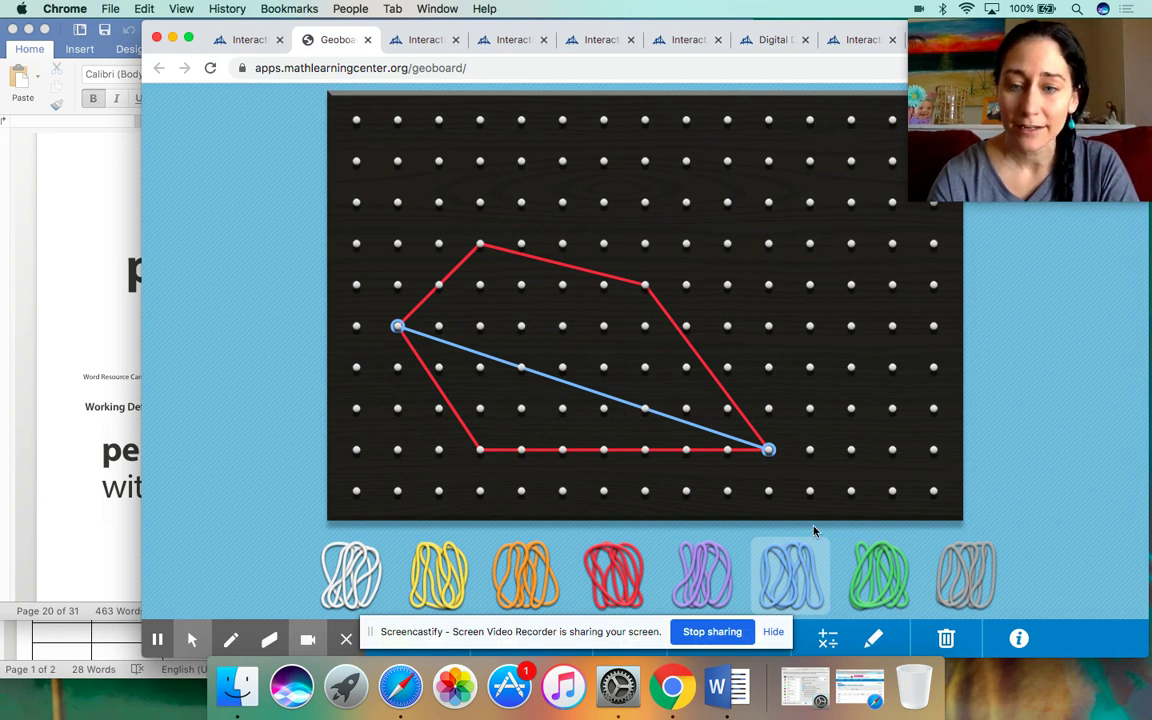
pyautogui.moveTo(579, 632); pyautogui.dragTo(584, 693)
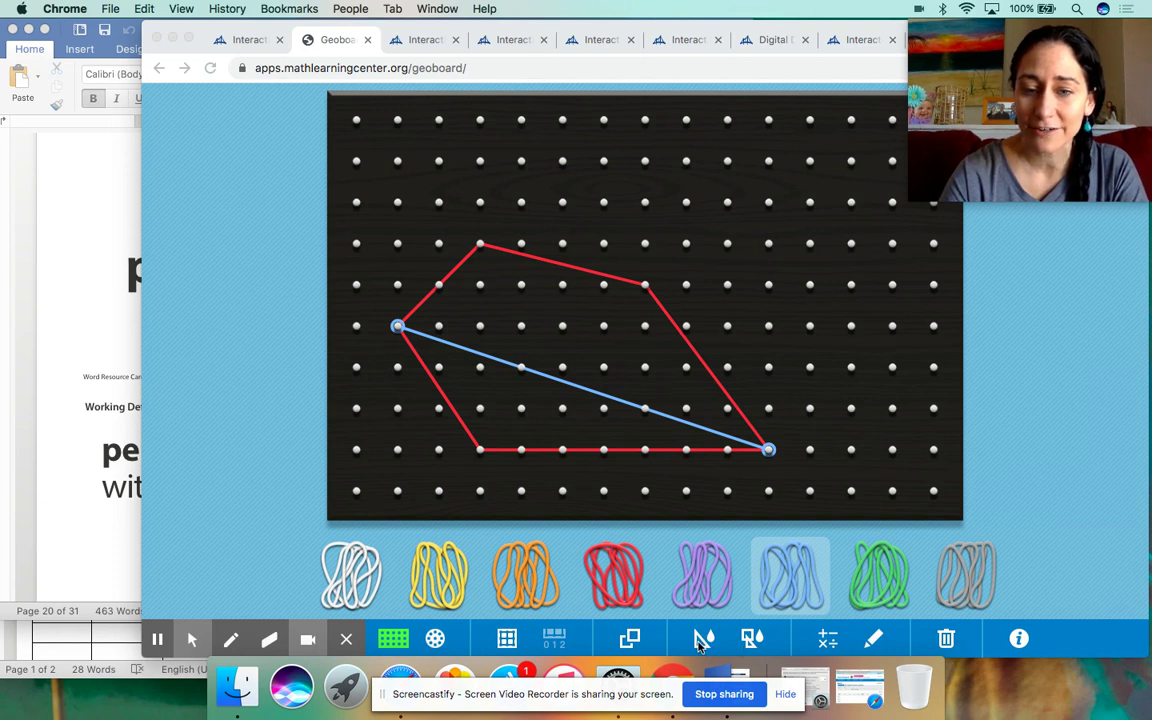
pyautogui.click(703, 641)
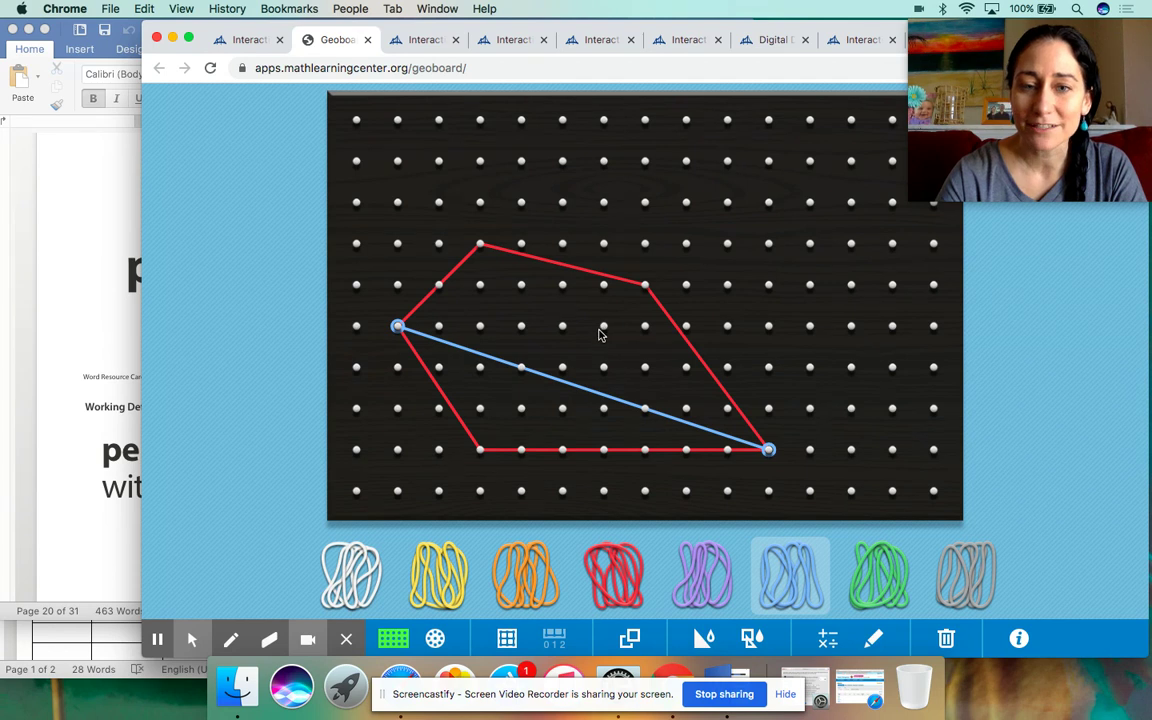
pyautogui.click(600, 334)
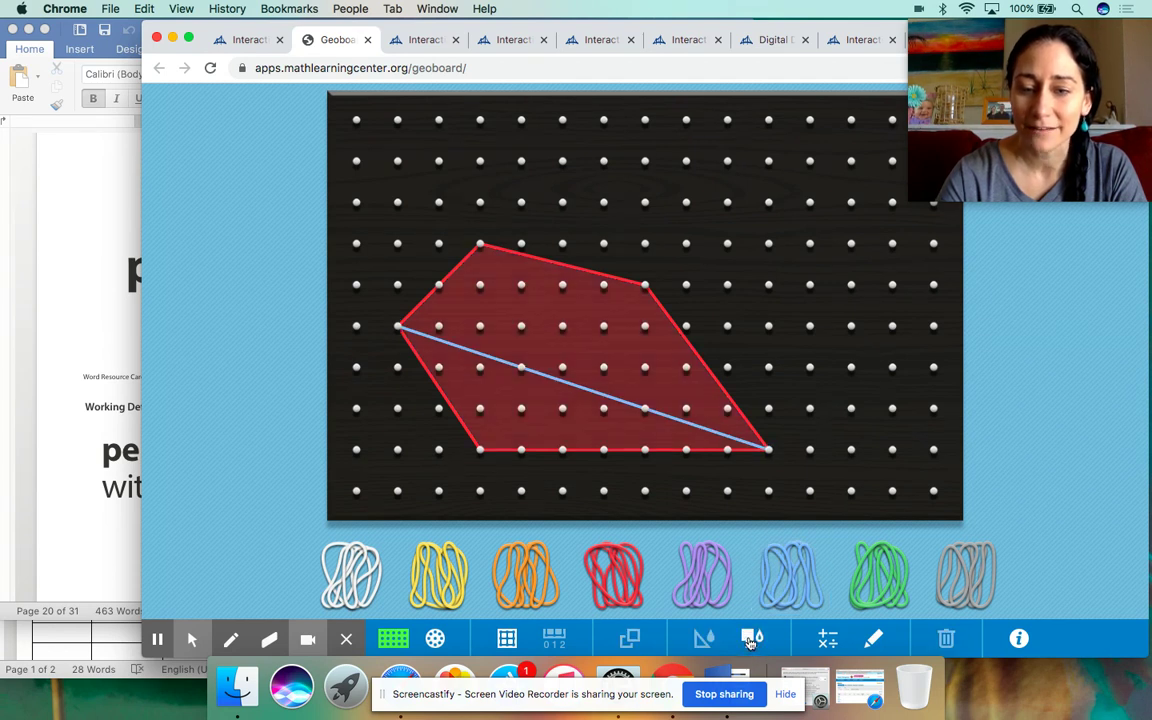
pyautogui.click(655, 449)
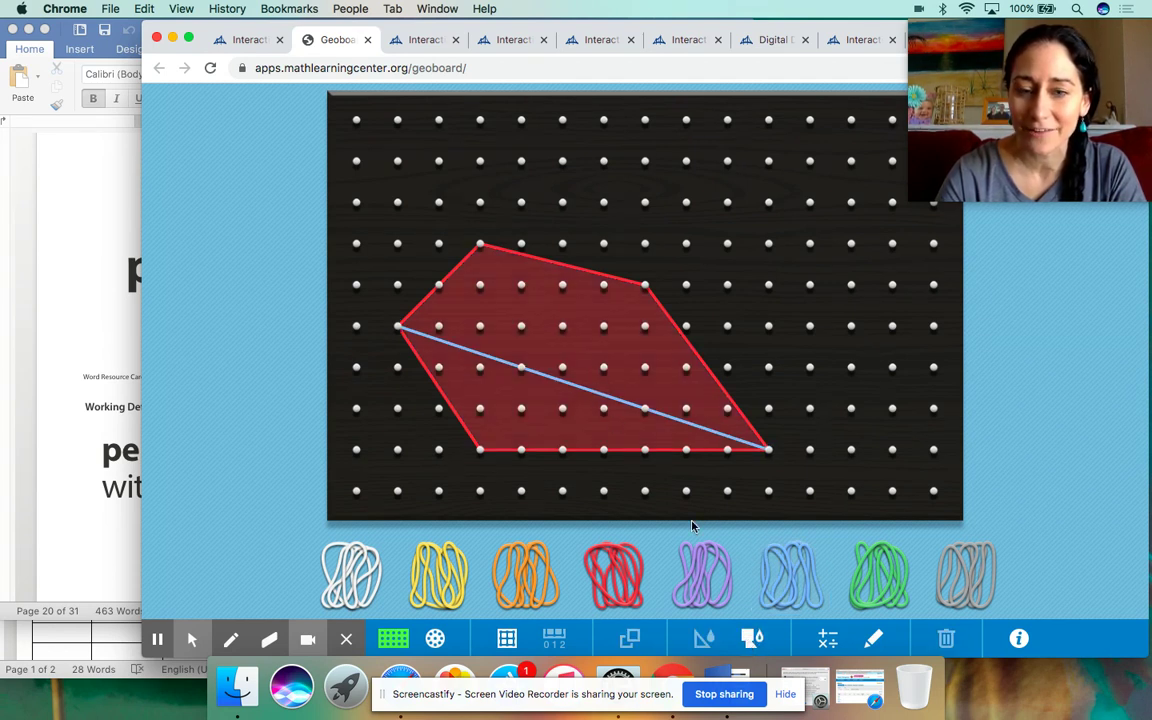
pyautogui.click(755, 640)
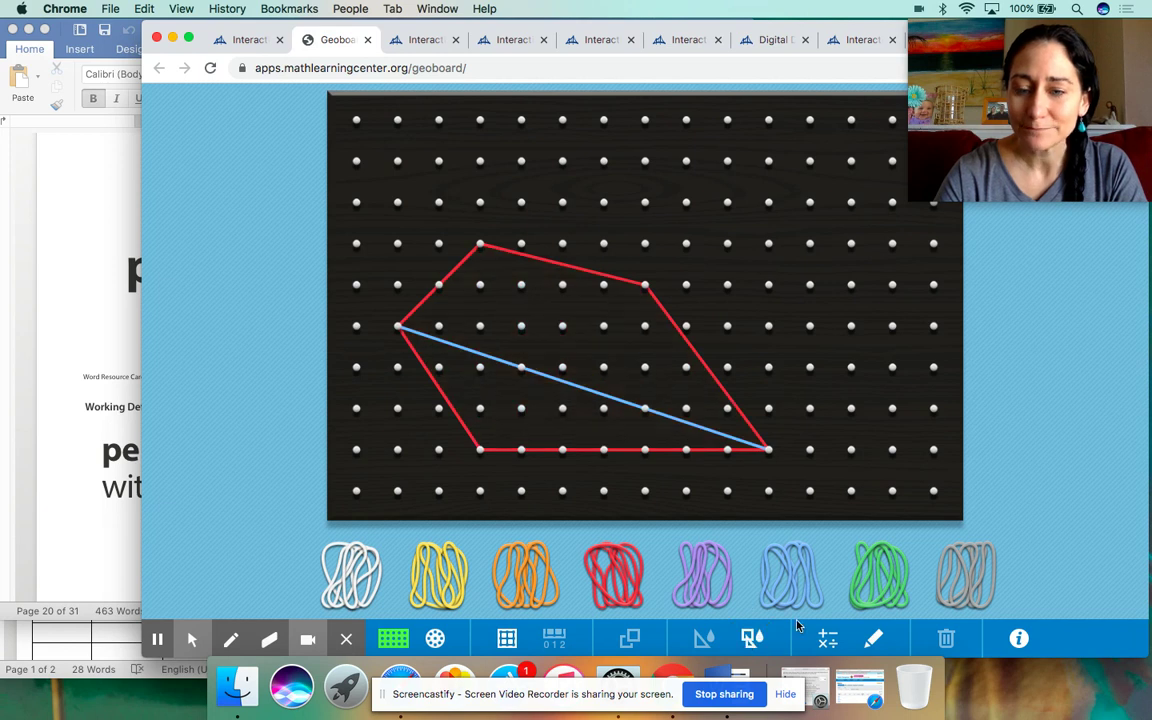
pyautogui.click(870, 638)
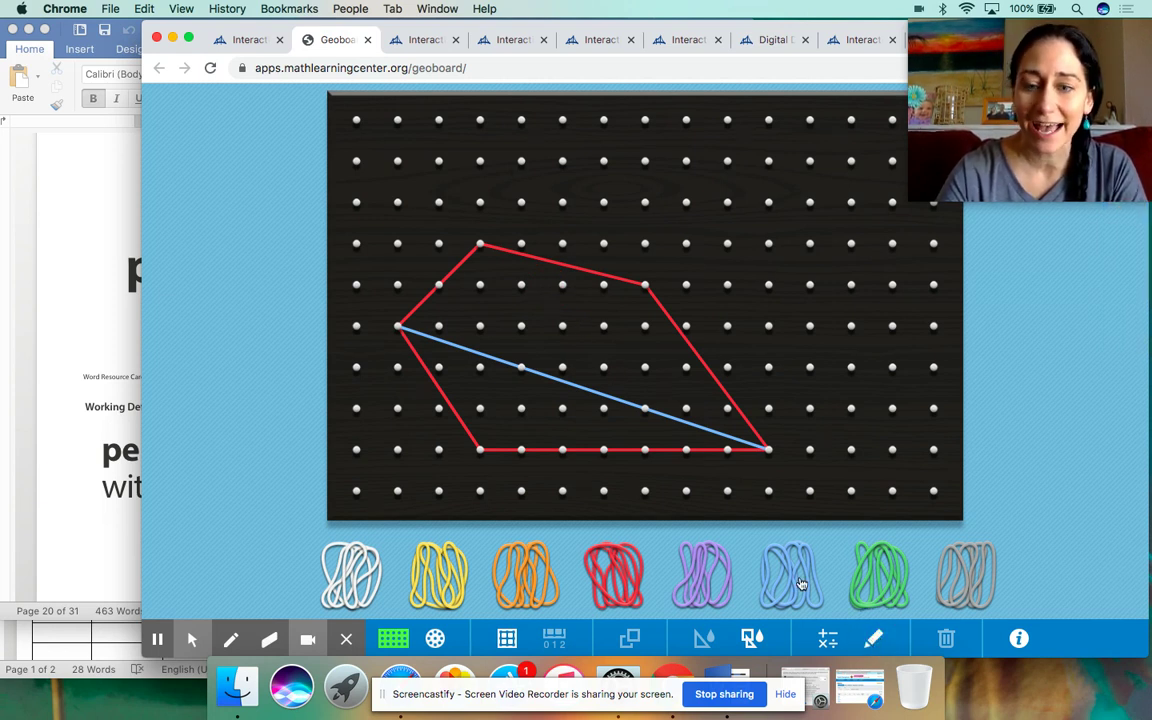
pyautogui.click(876, 645)
# - Pull the red band's top edge up to a new peg, turning the pentagon into a hexagon
pyautogui.click(874, 640)
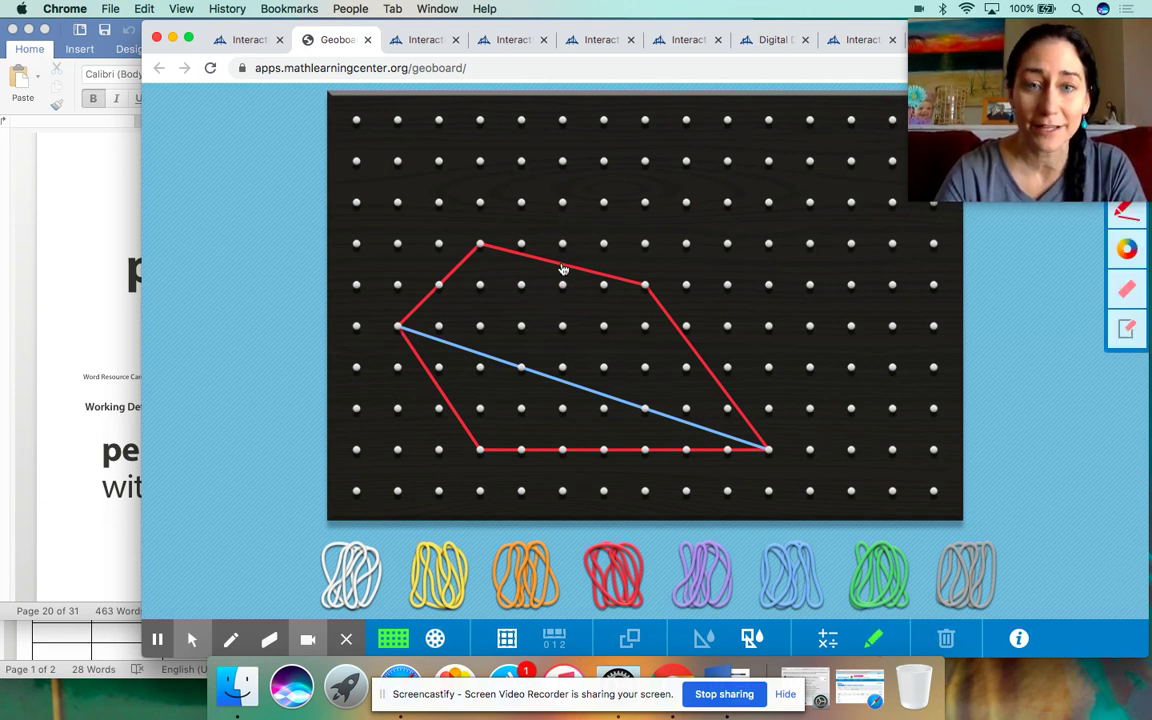
pyautogui.moveTo(563, 263); pyautogui.dragTo(563, 248)
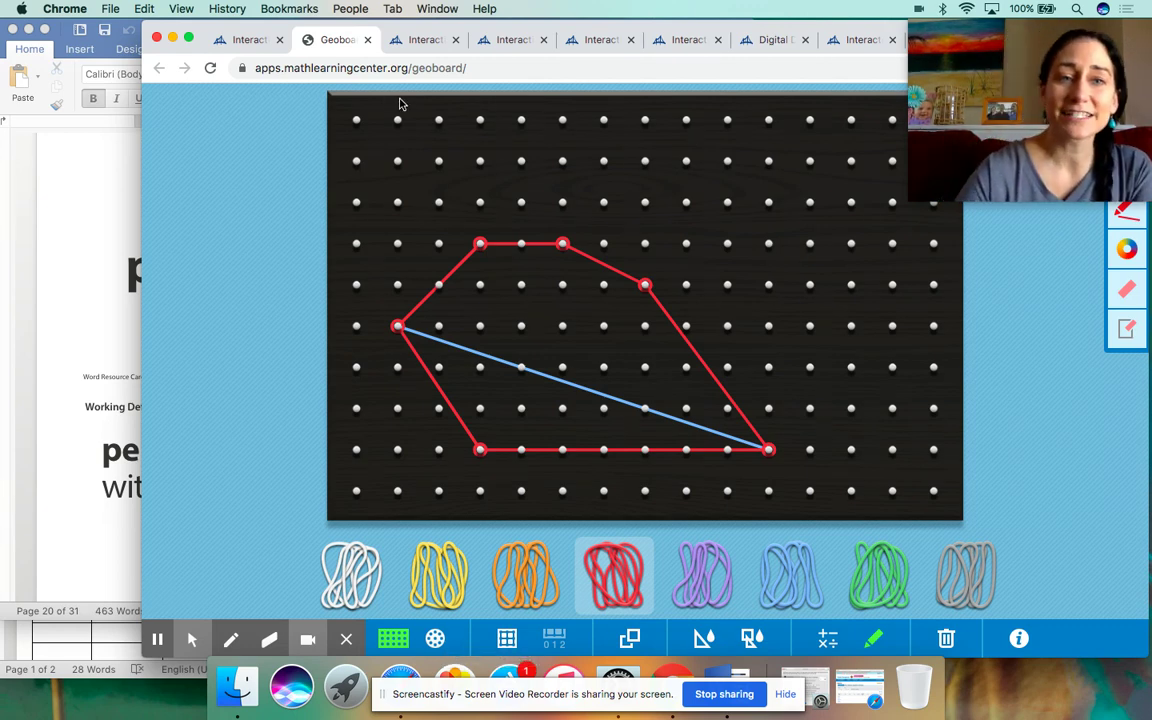
# - Return to the April calendar grid, where day 4 shows a diamond shape
pyautogui.click(254, 43)
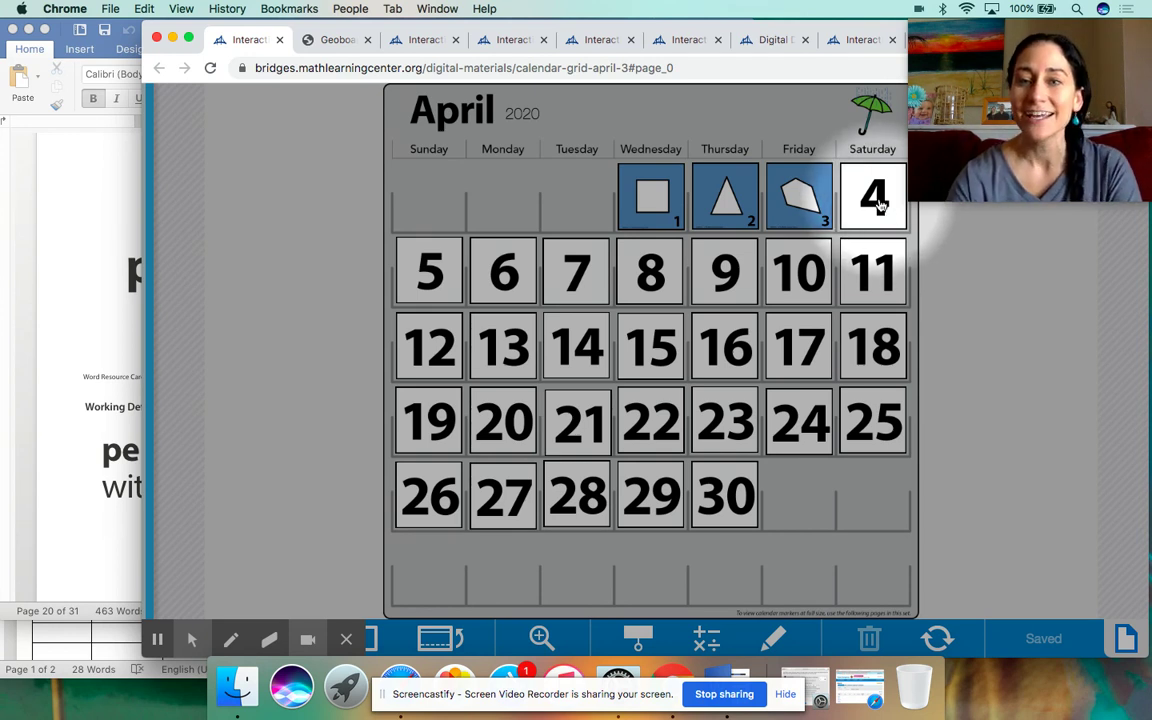
pyautogui.click(874, 236)
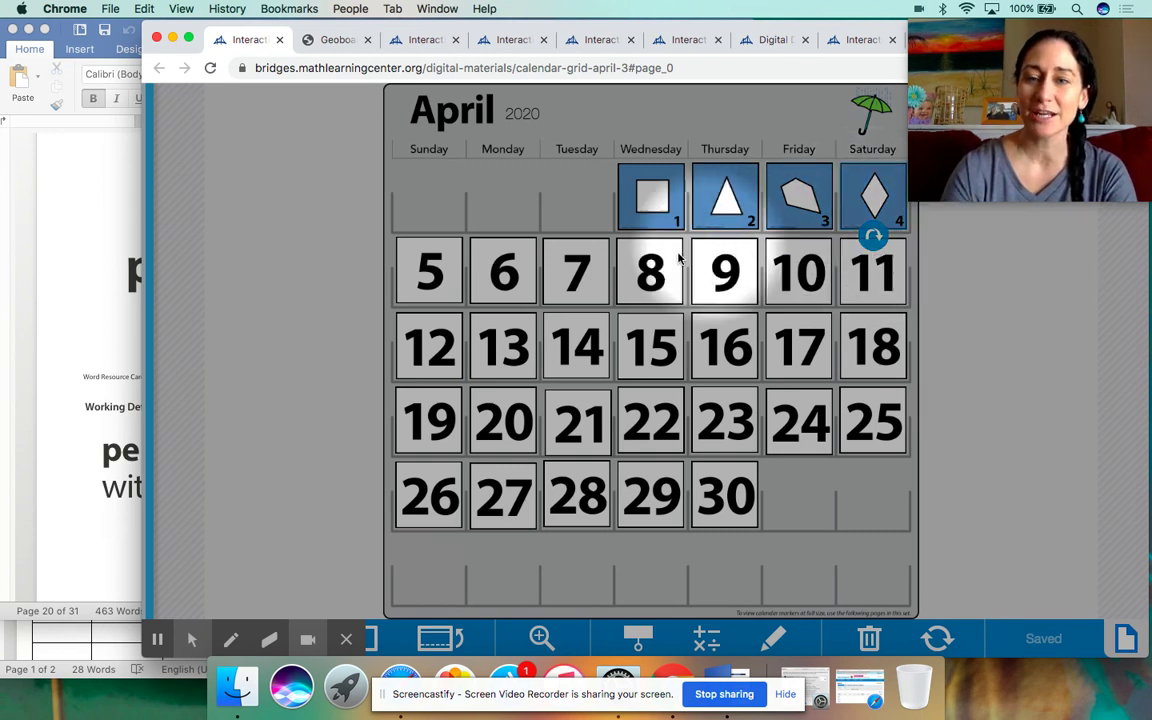
# - Turn over April 5 and 6 to reveal the E card and the irregular shape card
pyautogui.click(432, 272)
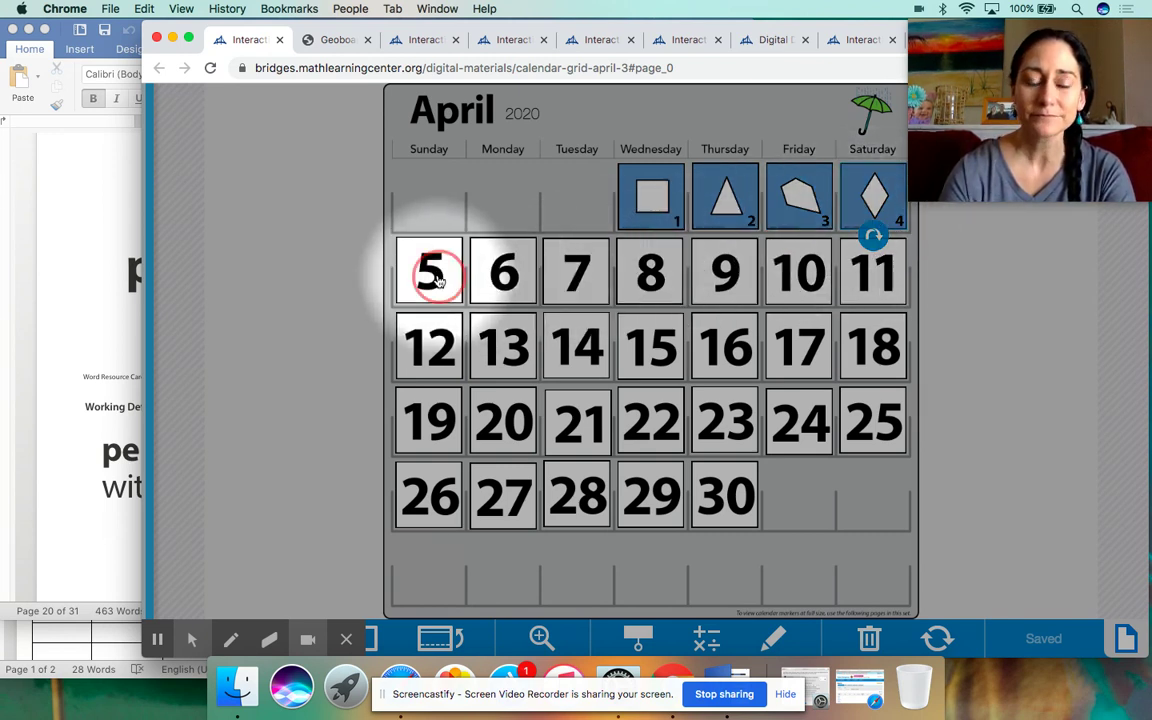
pyautogui.click(429, 310)
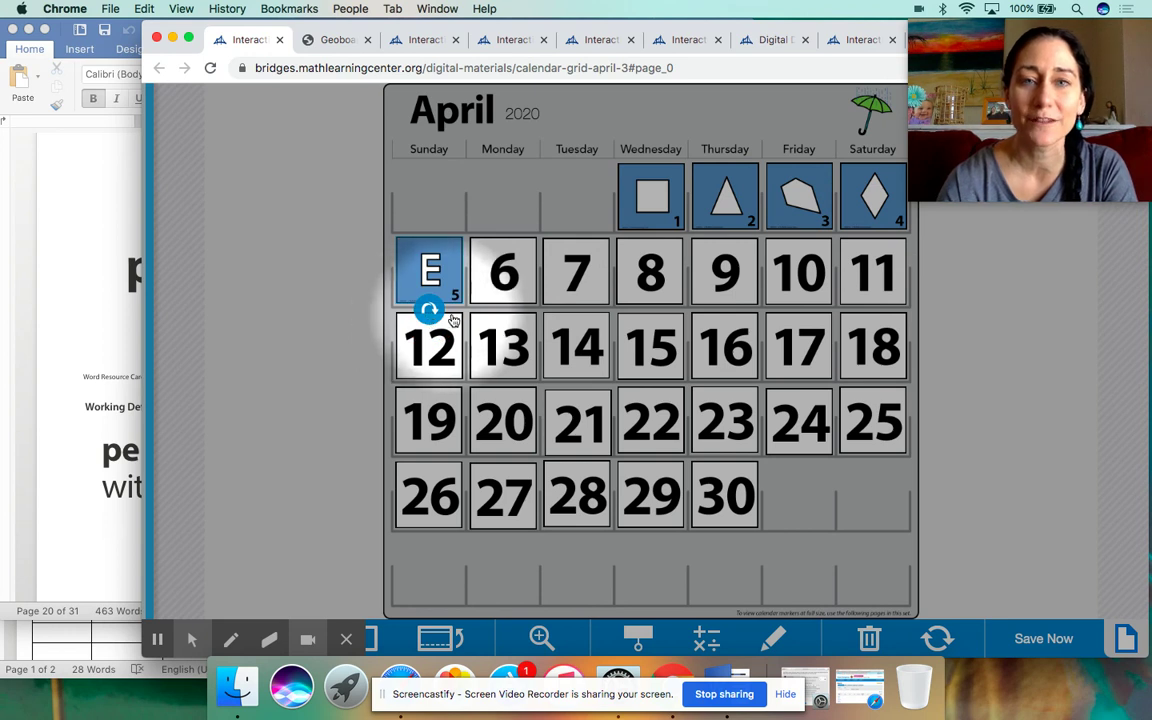
pyautogui.click(505, 282)
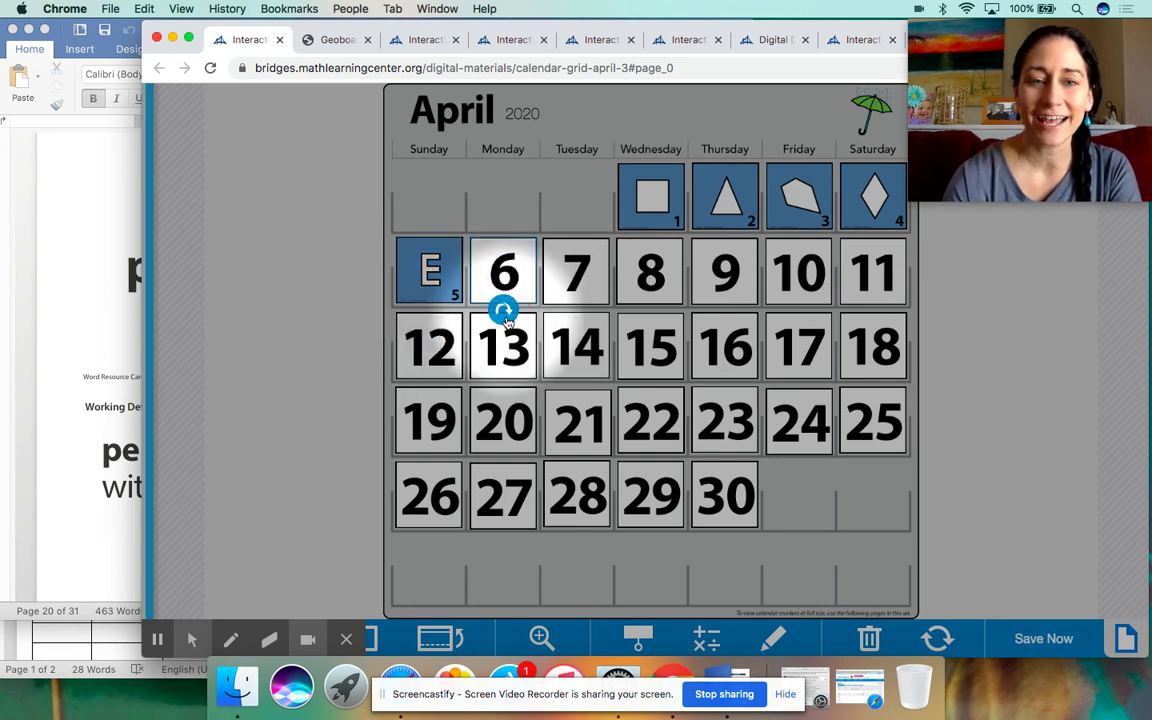
pyautogui.click(504, 312)
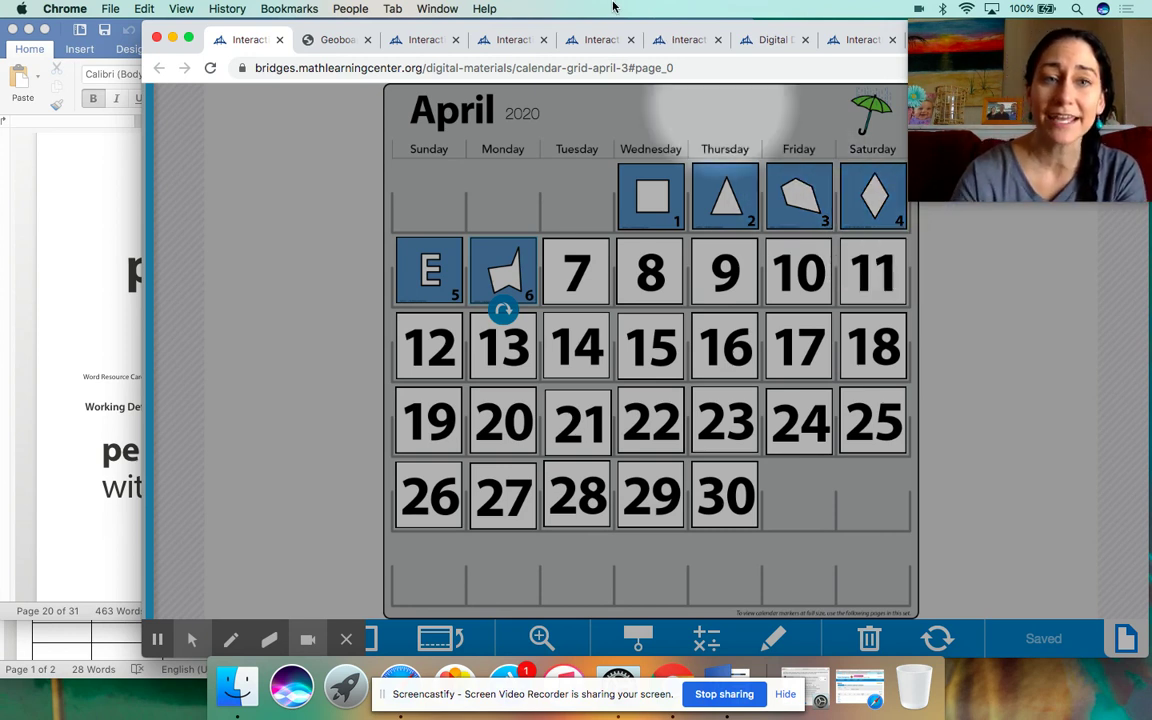
pyautogui.click(338, 40)
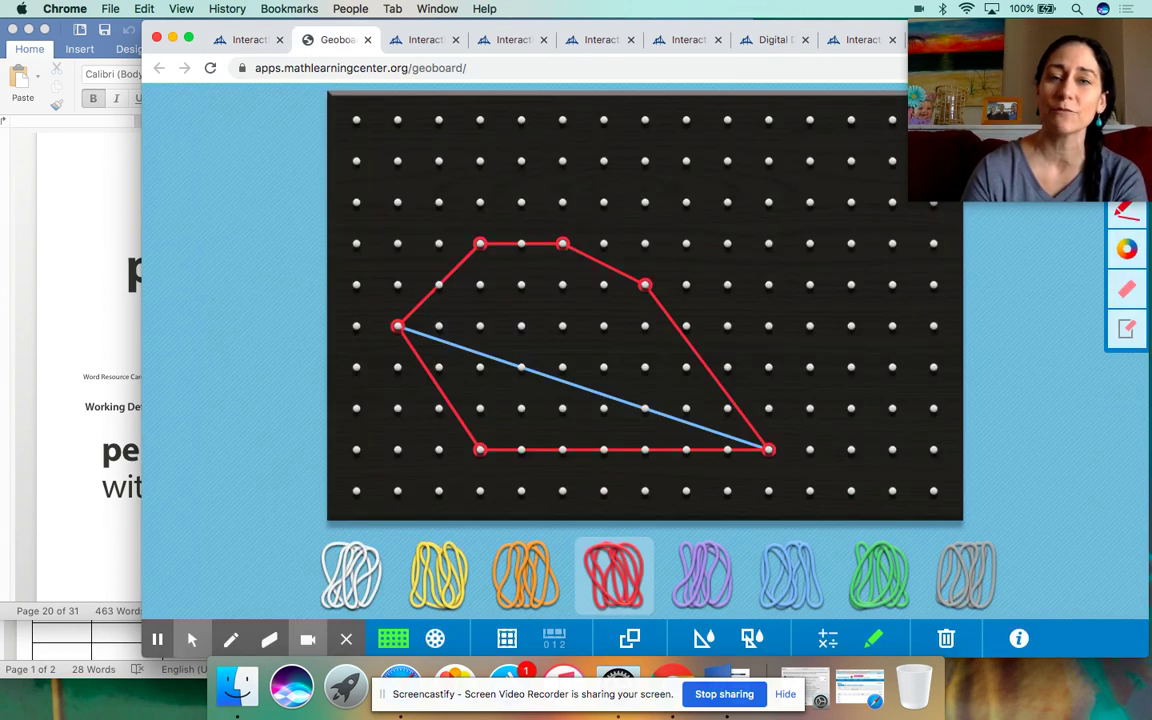
# - Put away the Page 20 Word window and bring the April Calendar Observation table forward
pyautogui.click(28, 29)
pyautogui.click(31, 42)
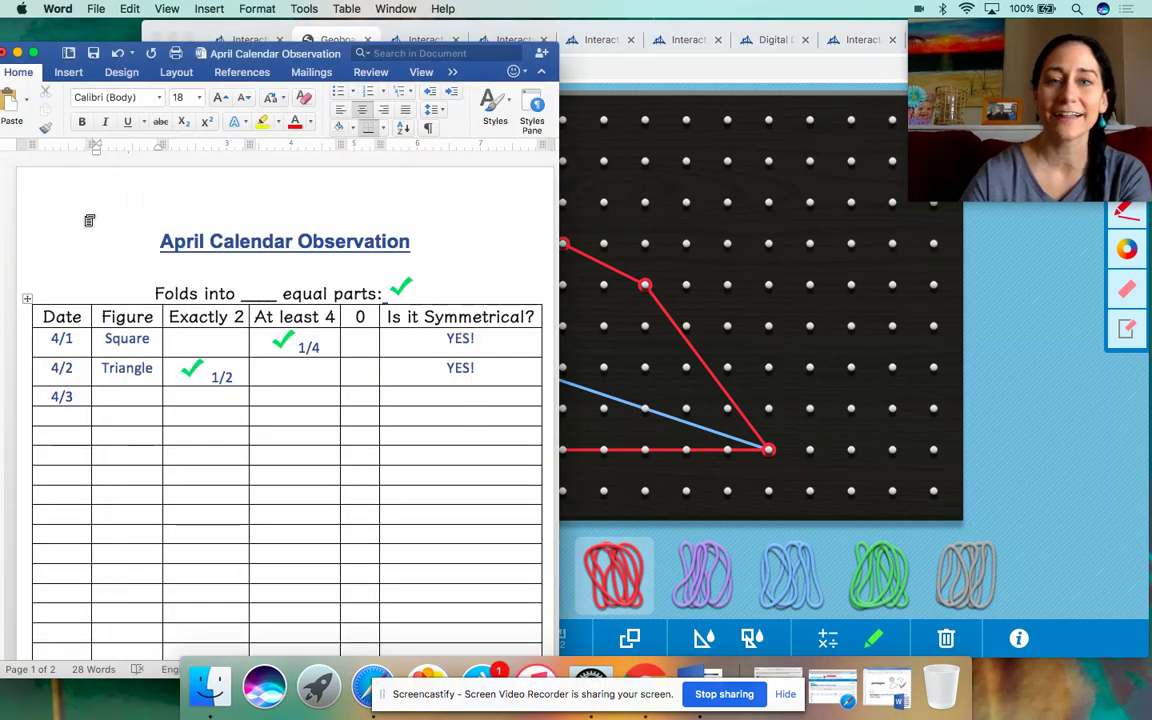
# - Enter Pentagon in the 4/3 Figure cell and paste a green checkmark into its 0 cell
pyautogui.click(1013, 463)
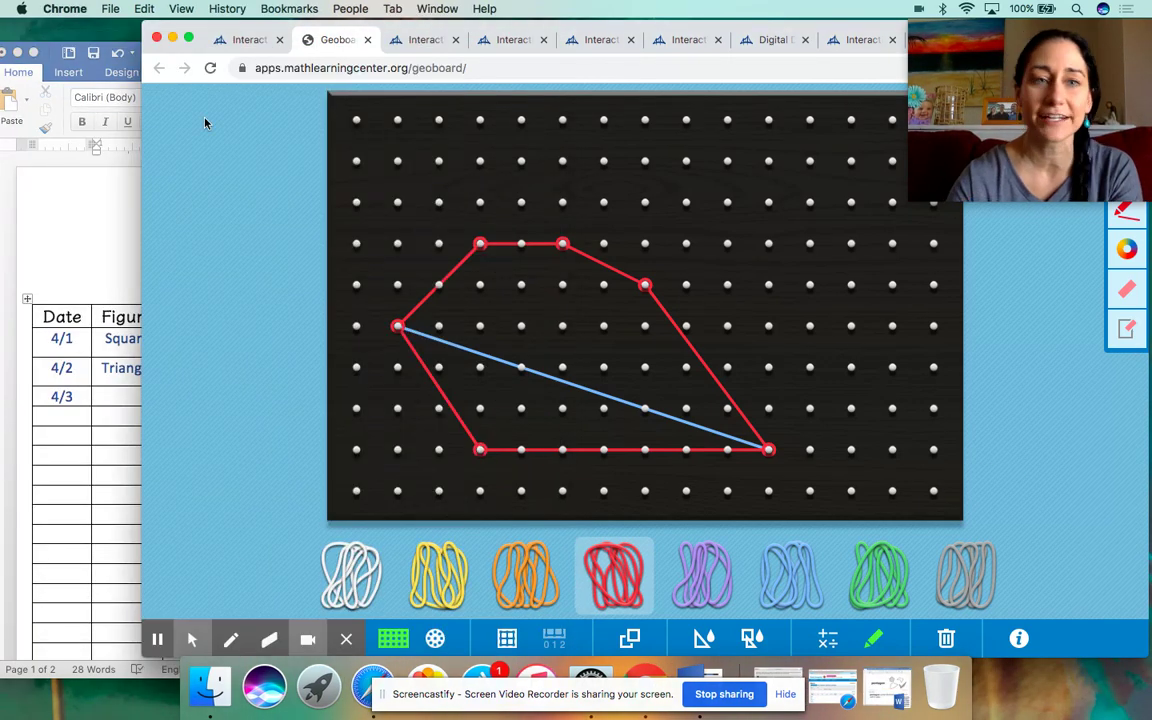
pyautogui.click(245, 40)
pyautogui.click(115, 235)
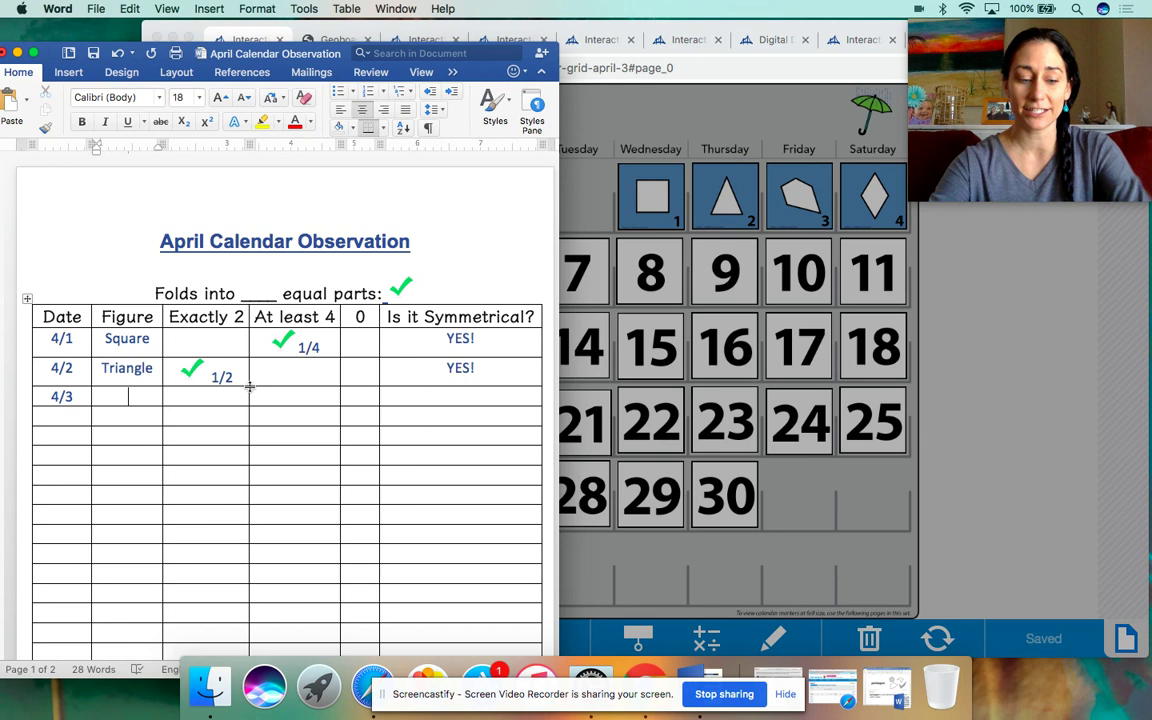
pyautogui.write('Pentagon')
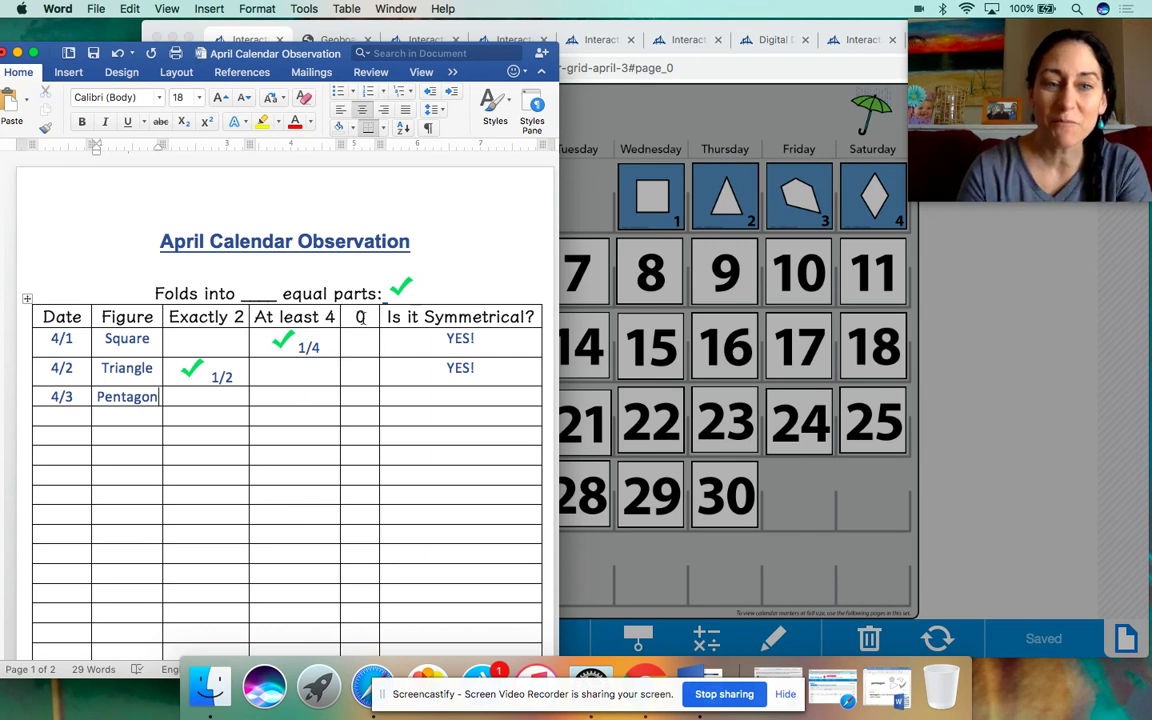
pyautogui.click(400, 288)
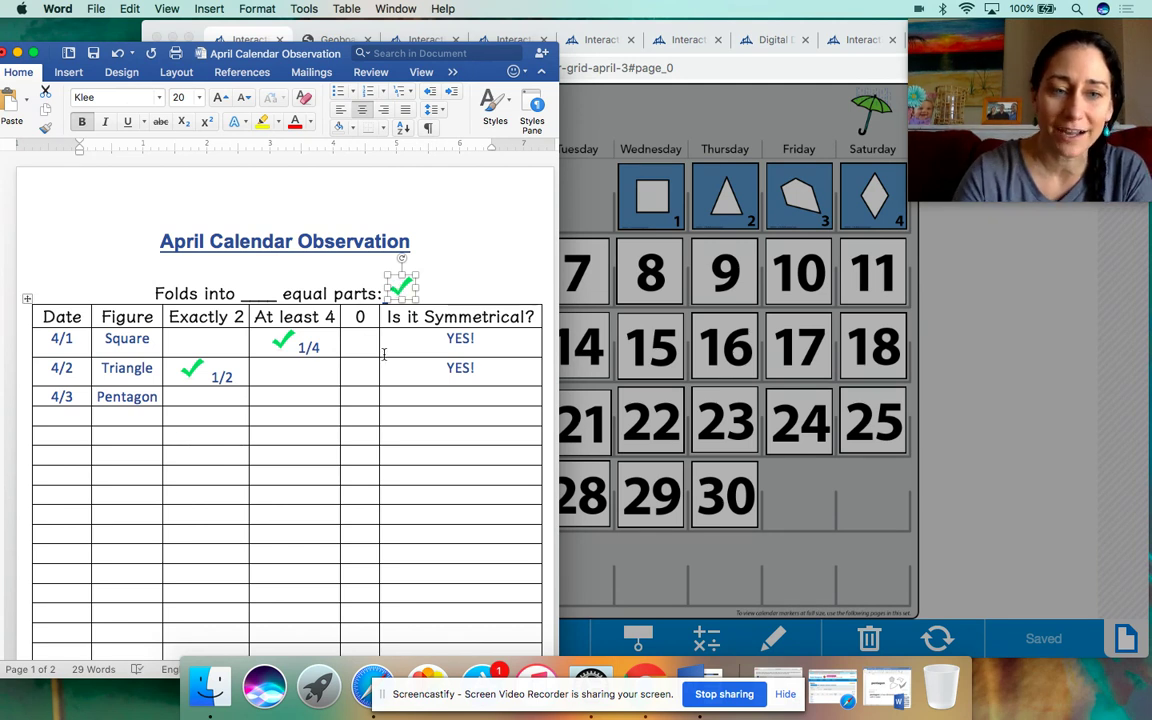
pyautogui.click(362, 397)
pyautogui.press('super+v')
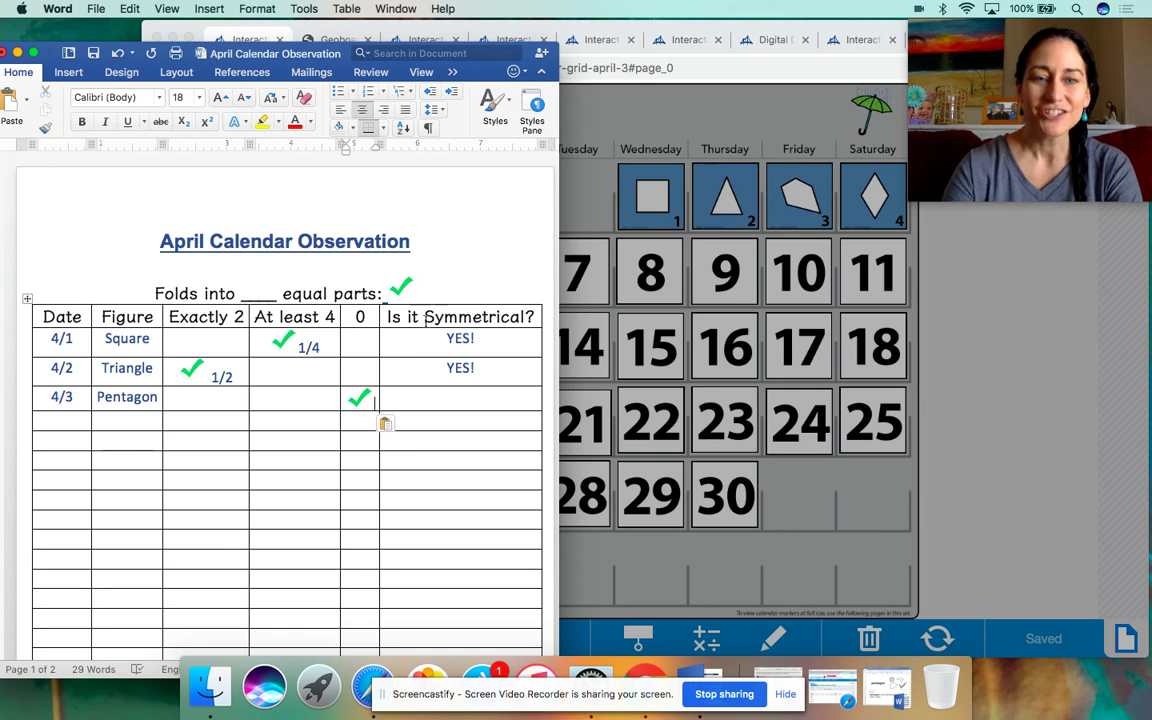
# - Type NO! in the 4/3 symmetry cell and colour it red
pyautogui.click(454, 399)
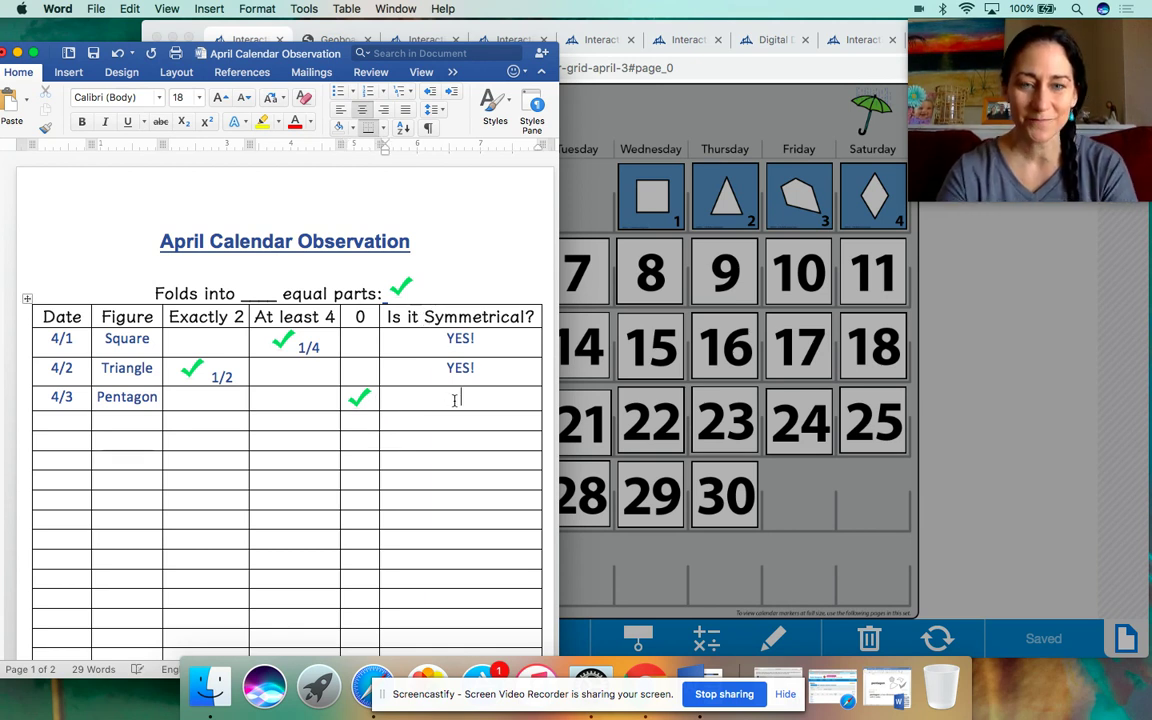
pyautogui.write('NO!')
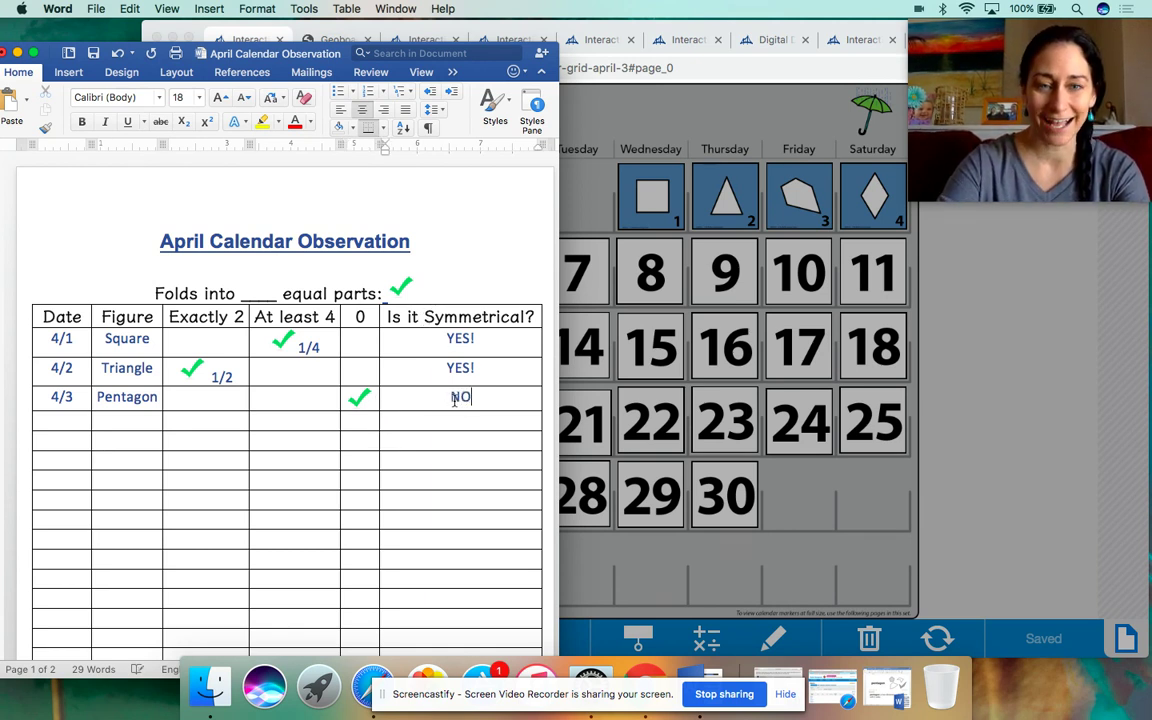
pyautogui.moveTo(477, 398); pyautogui.dragTo(446, 398)
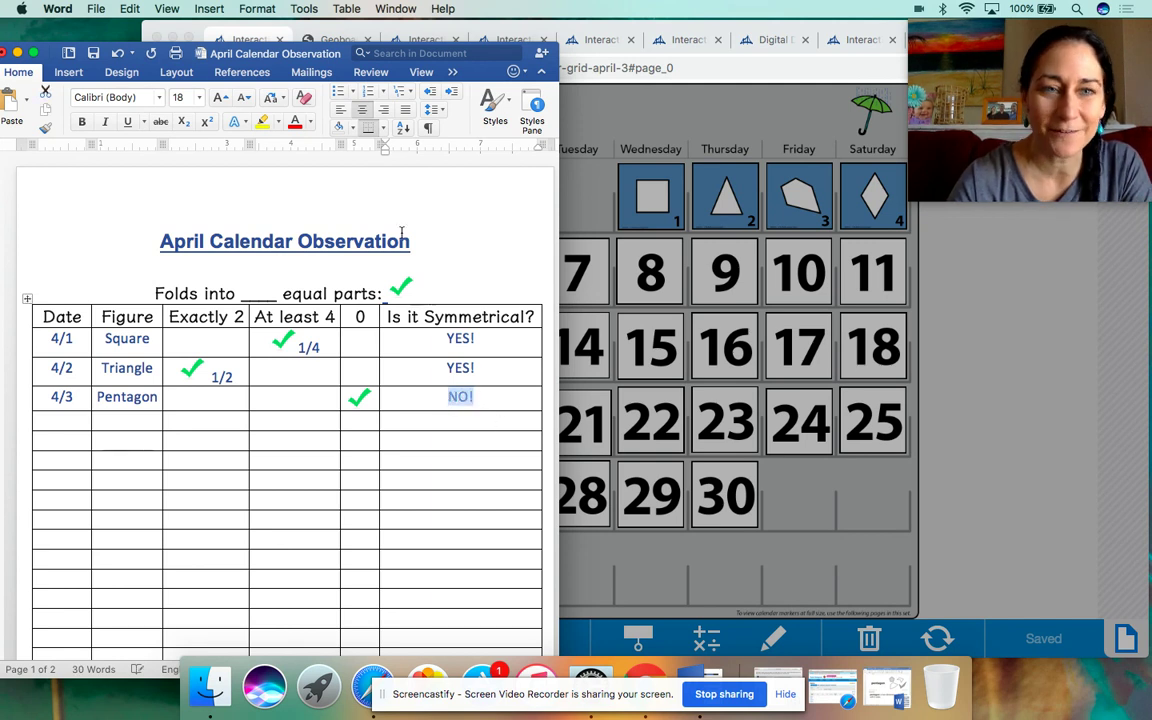
pyautogui.click(297, 125)
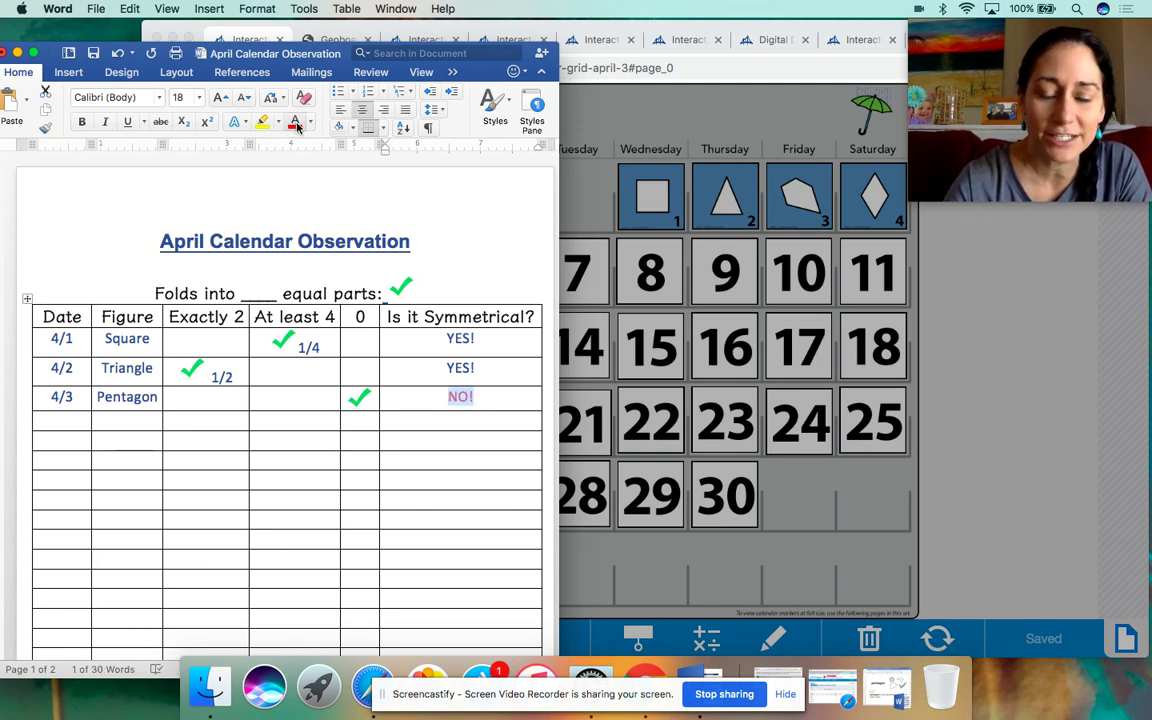
pyautogui.click(469, 417)
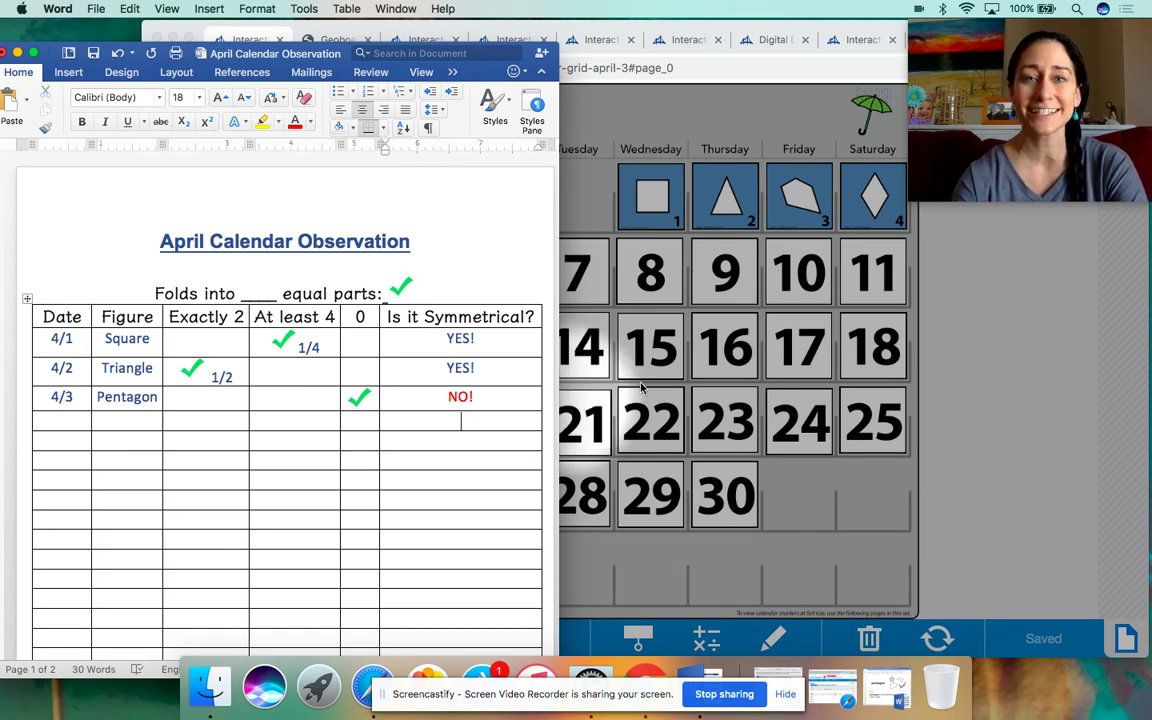
pyautogui.click(998, 409)
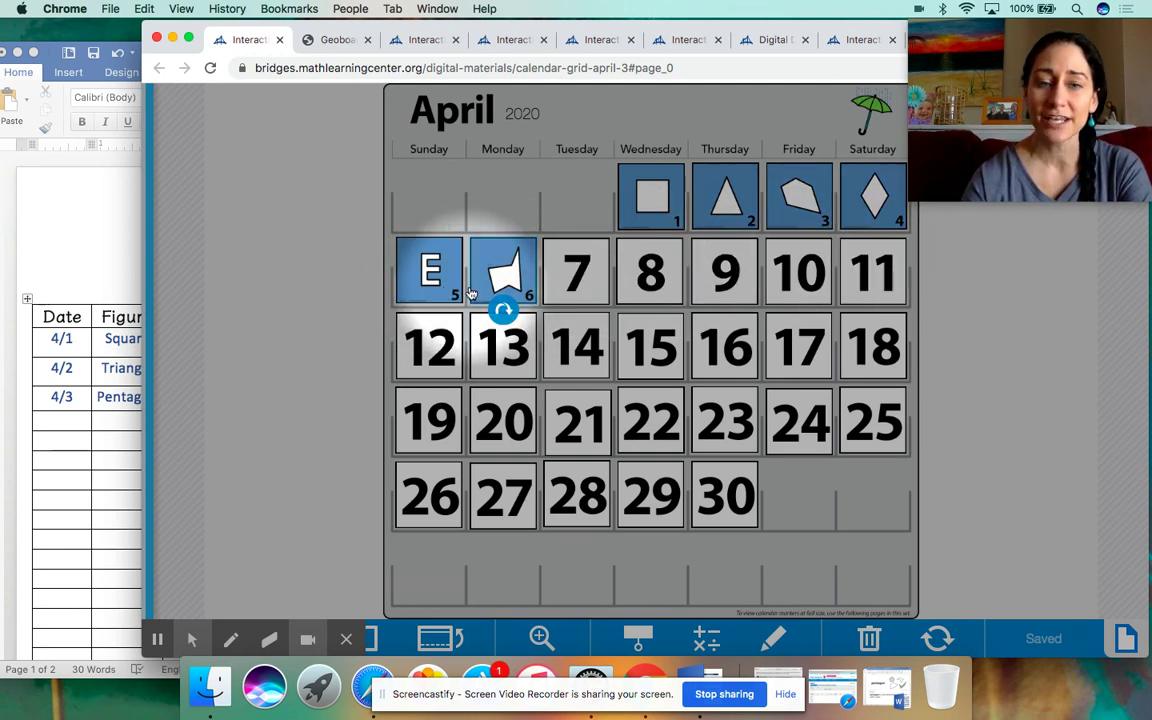
# - Open the Days in School hundreds grid page from the third Chrome tab
pyautogui.click(84, 402)
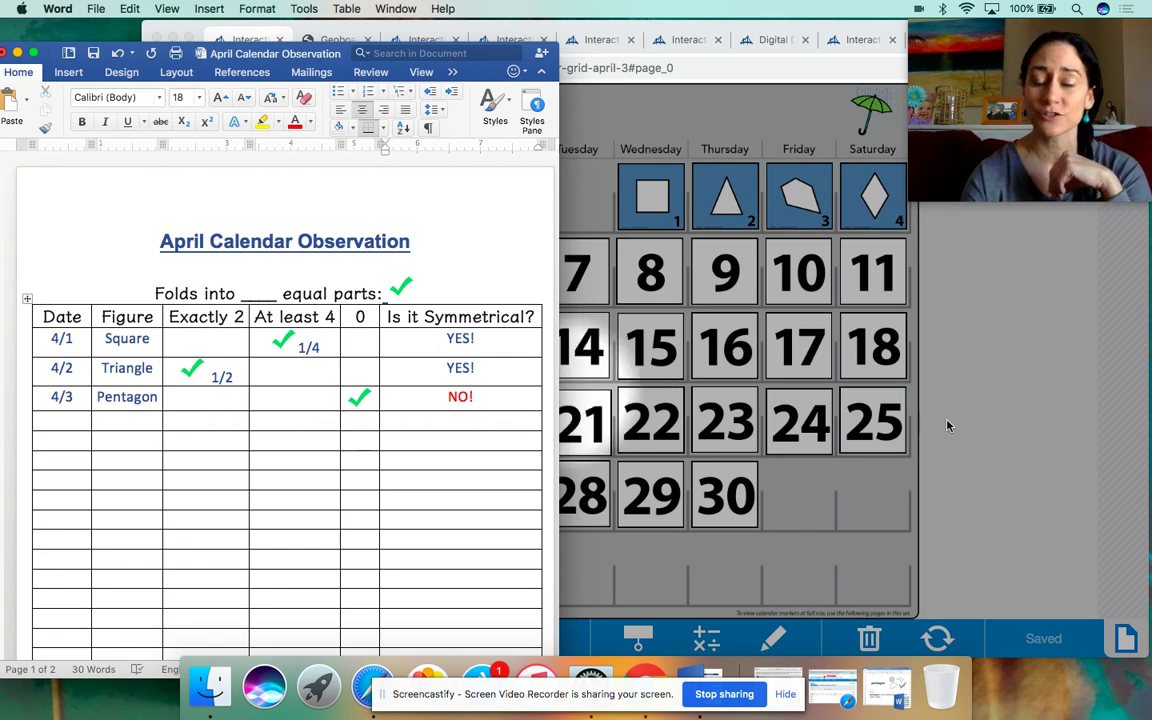
pyautogui.click(858, 374)
pyautogui.click(420, 41)
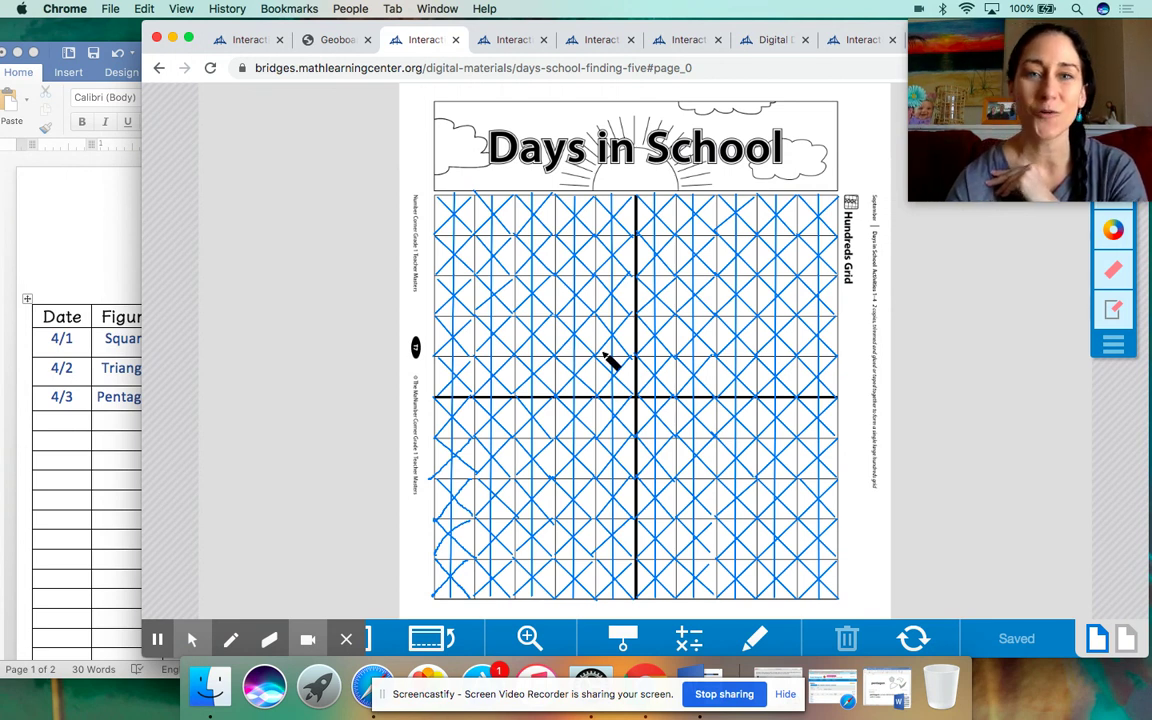
# - Open the second hundreds grid, pick a pen from the side panel, and mark one more square
pyautogui.click(505, 40)
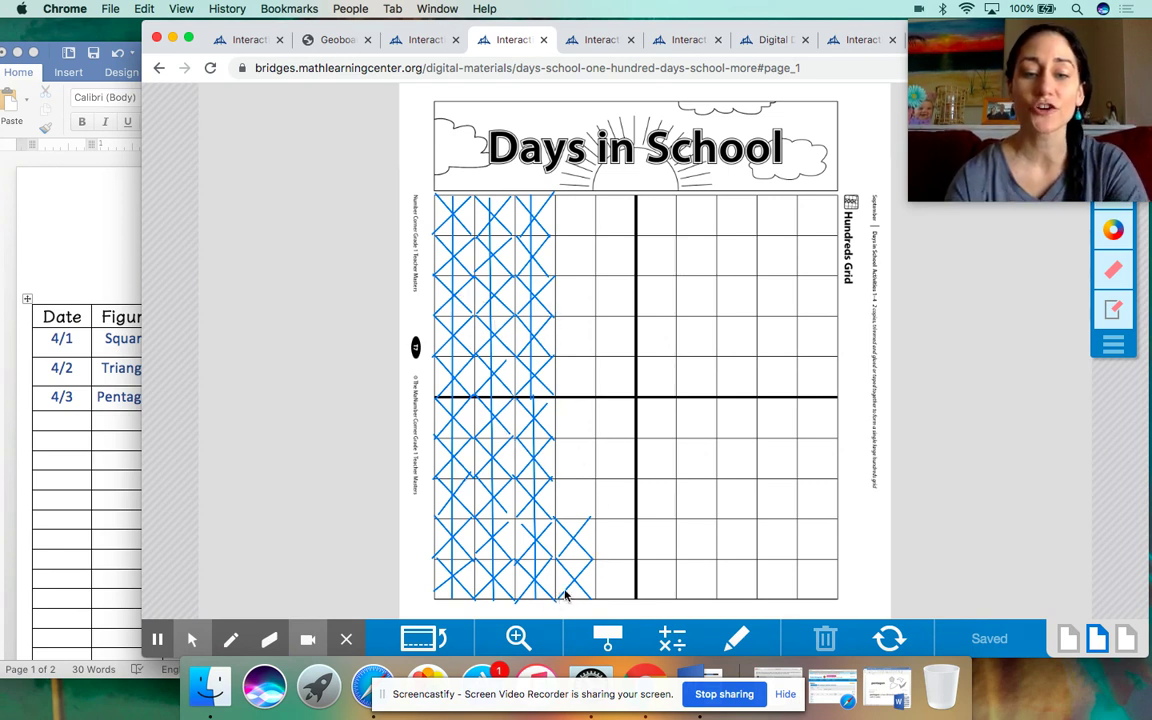
pyautogui.click(1110, 346)
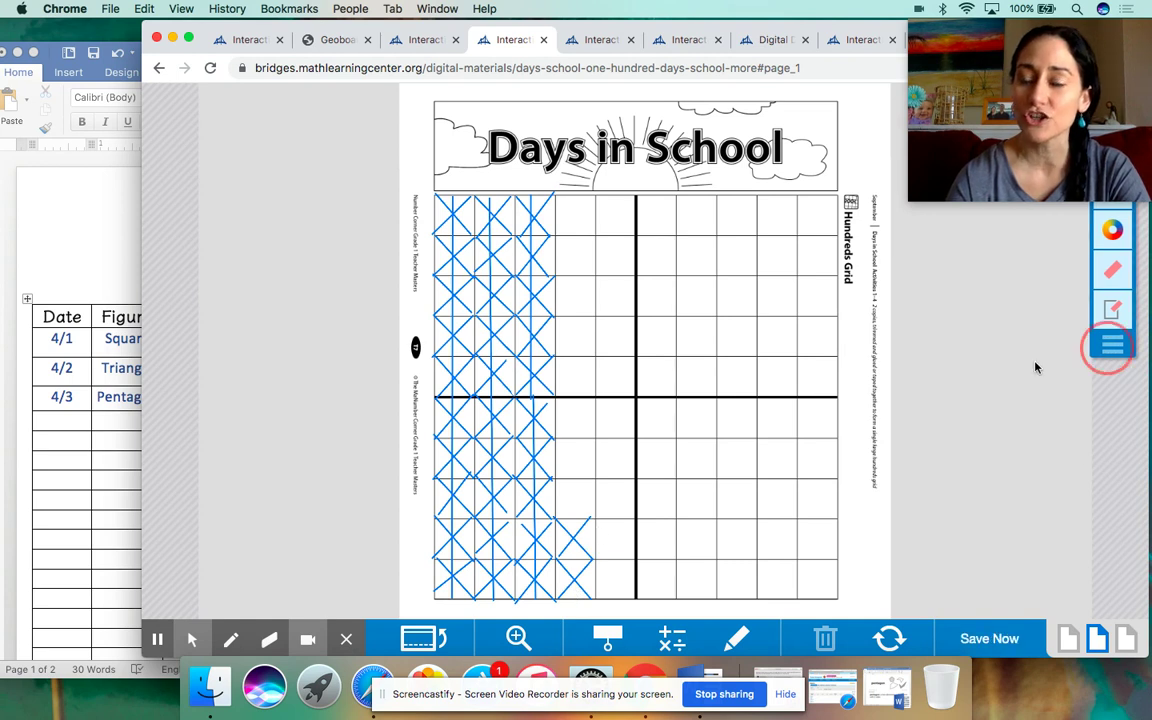
pyautogui.click(828, 300)
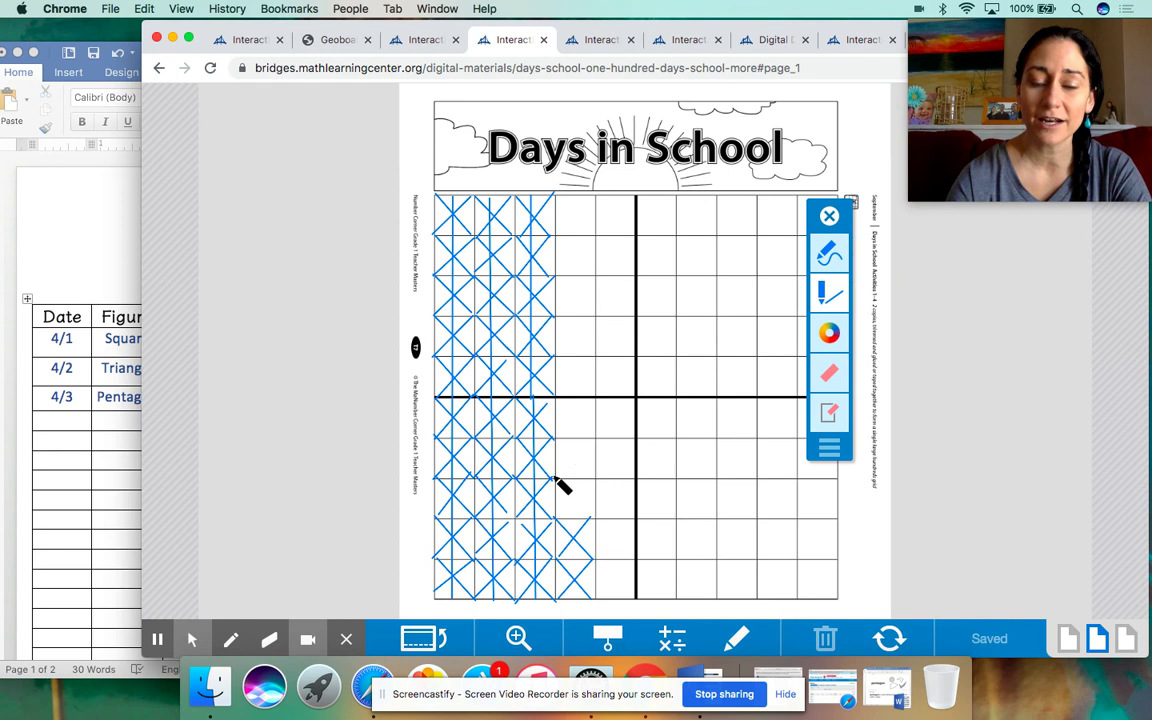
pyautogui.moveTo(557, 479)
pyautogui.mouseDown()
pyautogui.moveTo(589, 520)
pyautogui.moveTo(571, 509)
pyautogui.moveTo(555, 522)
pyautogui.mouseUp()
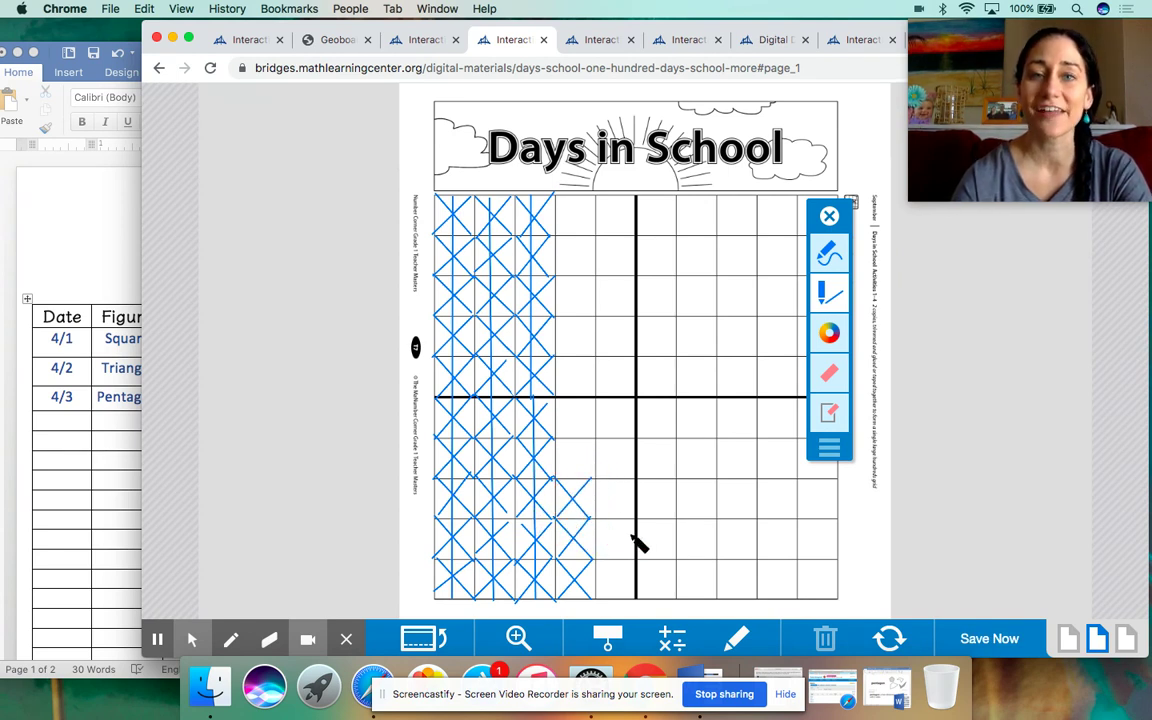
# - On the Days in School chart page, draw a third green square for the ones
pyautogui.click(1128, 640)
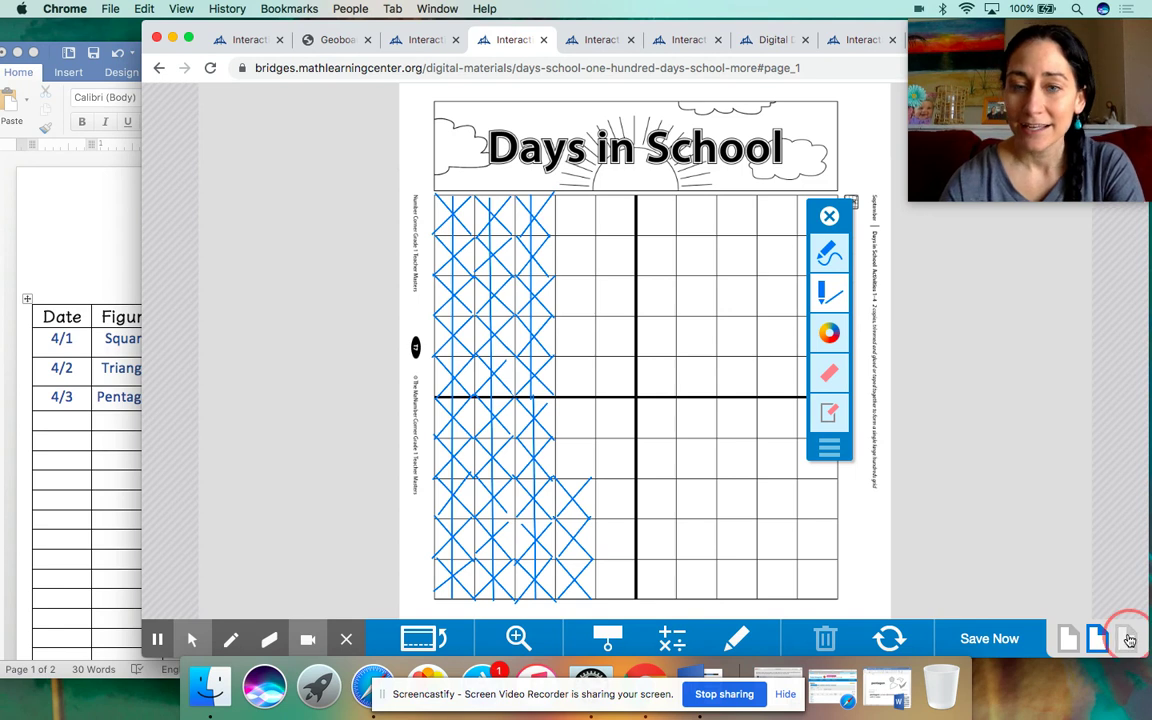
pyautogui.click(829, 333)
pyautogui.click(676, 333)
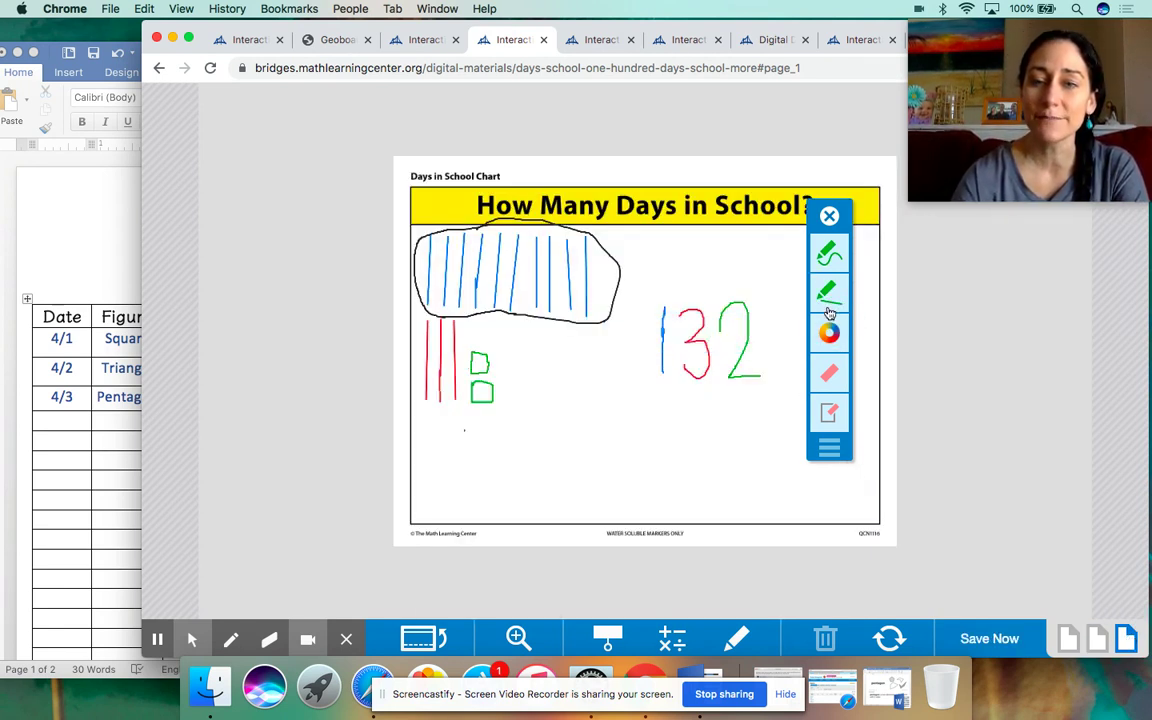
pyautogui.click(820, 266)
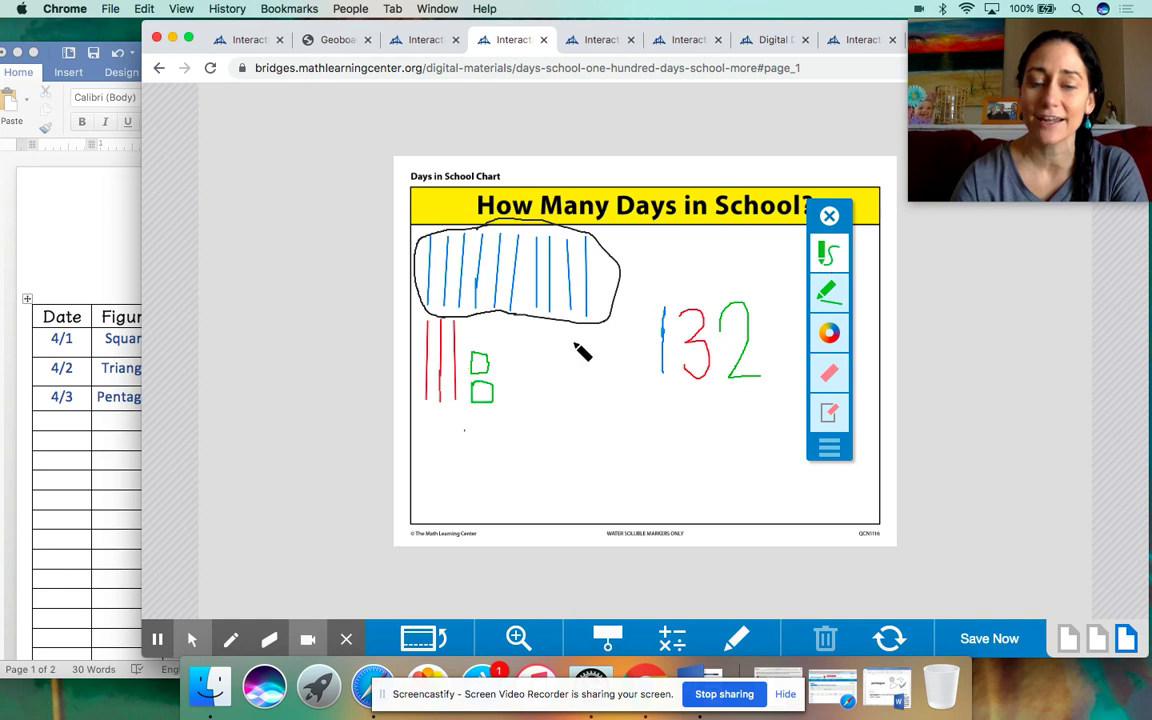
pyautogui.click(472, 338)
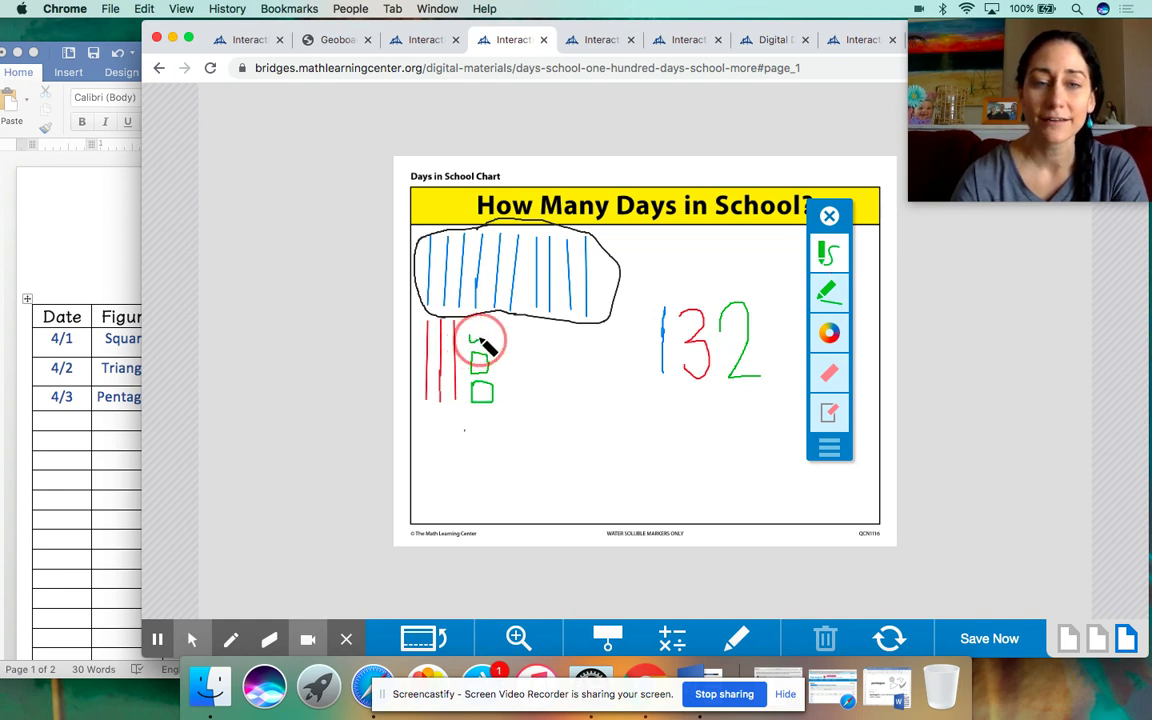
pyautogui.click(474, 336)
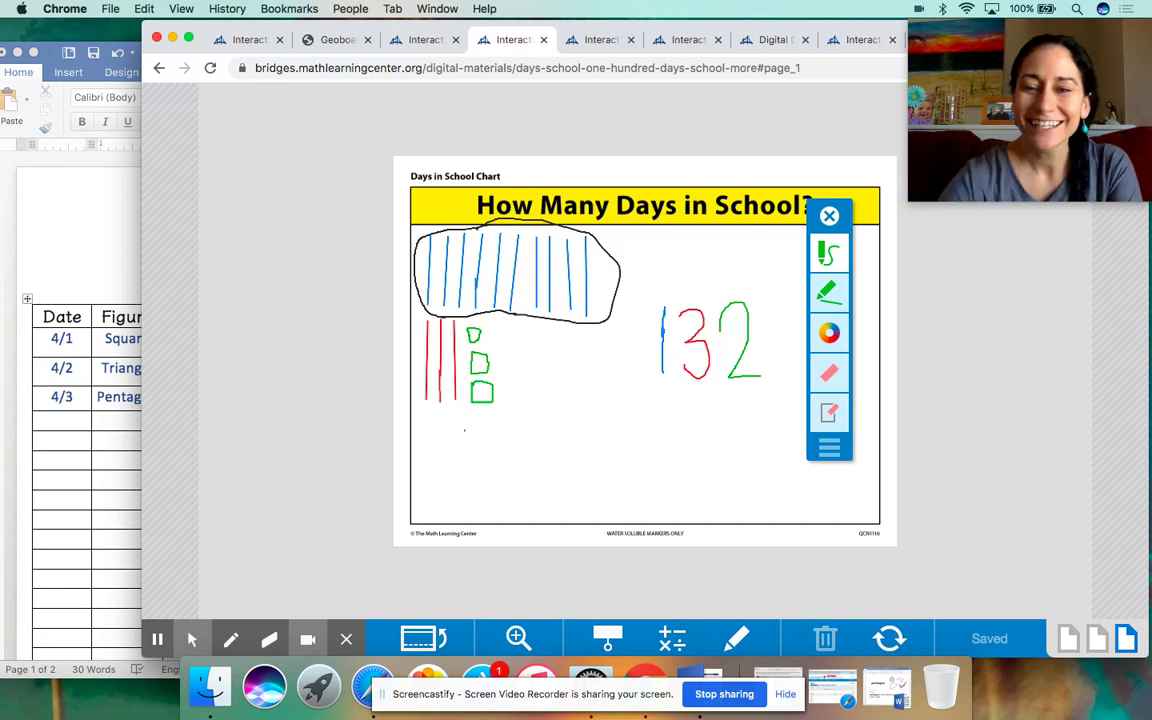
# - Replace the green 2 with a green 3 so the chart reads 133, then set the pen to black
pyautogui.click(836, 378)
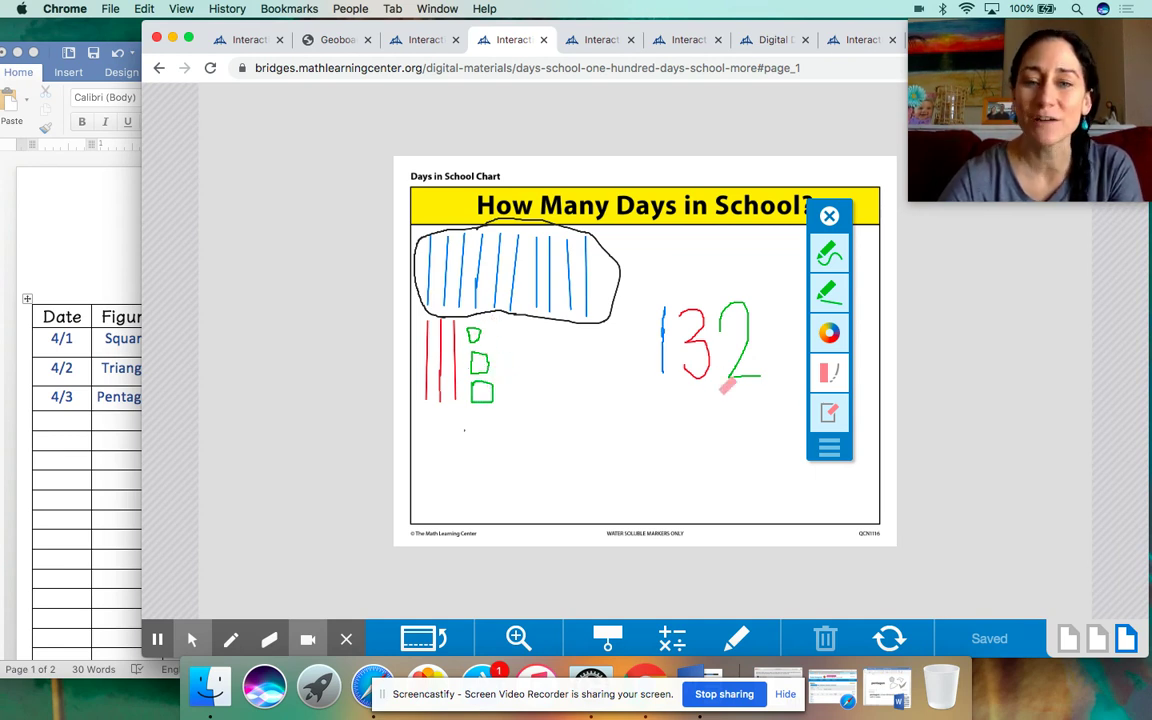
pyautogui.moveTo(734, 371)
pyautogui.mouseDown()
pyautogui.moveTo(750, 367)
pyautogui.moveTo(752, 324)
pyautogui.moveTo(730, 311)
pyautogui.moveTo(731, 324)
pyautogui.moveTo(795, 313)
pyautogui.mouseUp()
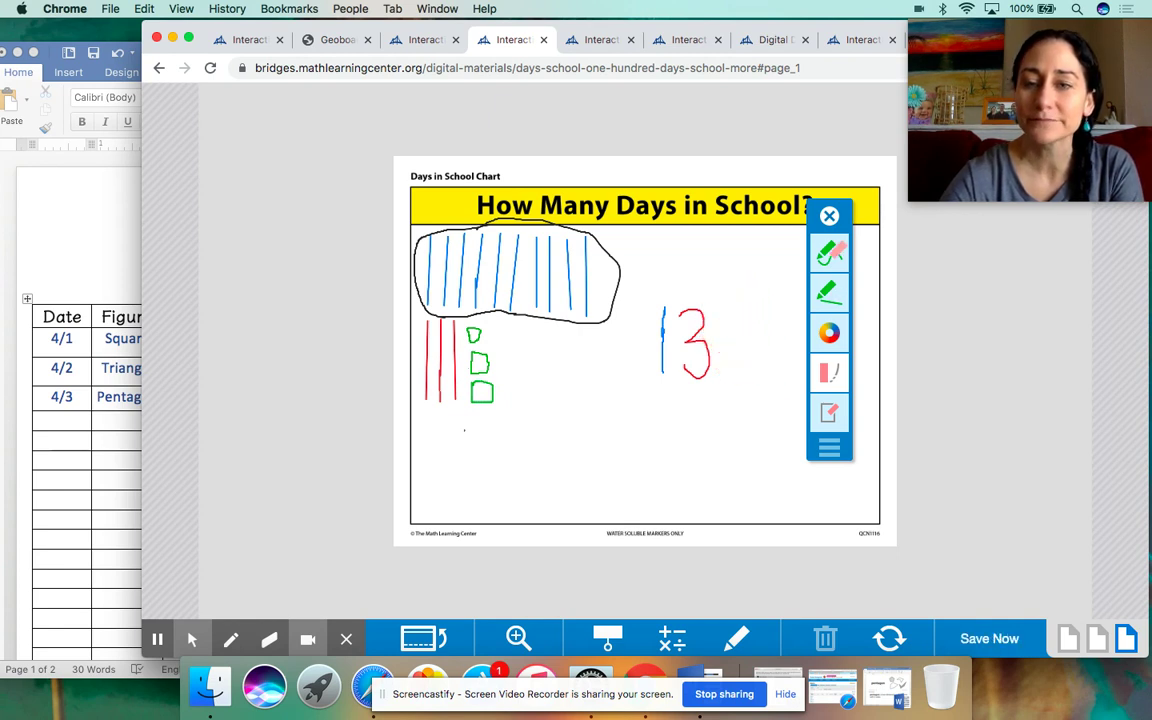
pyautogui.click(829, 253)
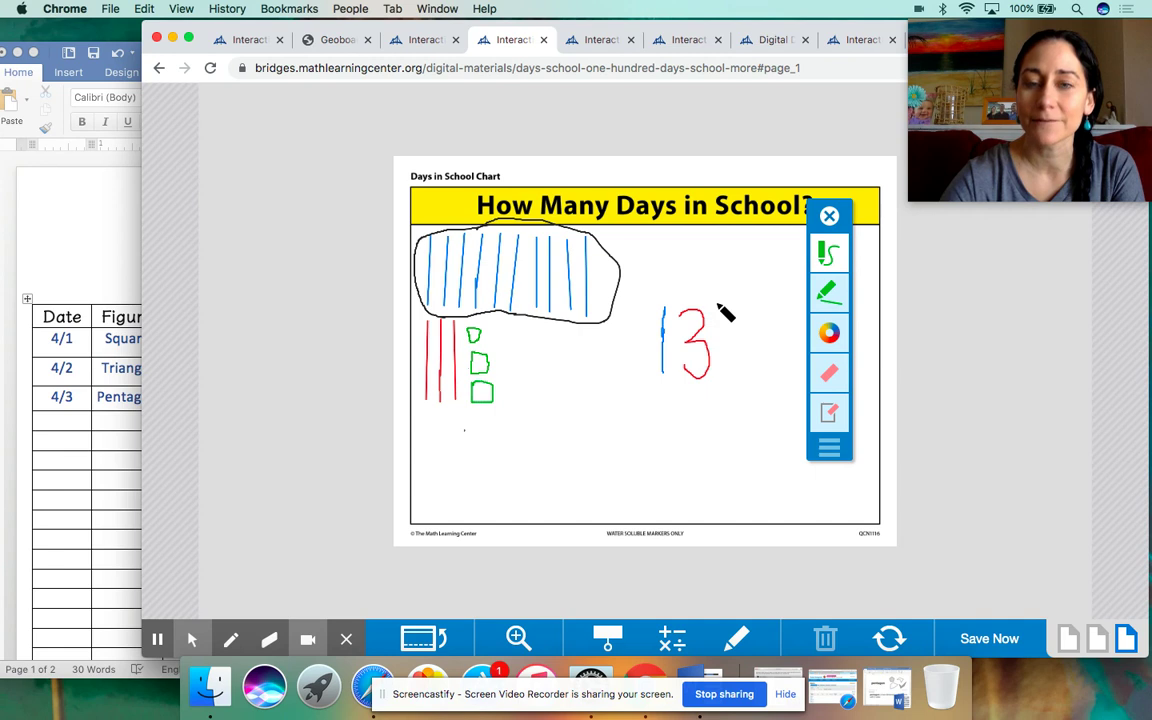
pyautogui.moveTo(716, 314)
pyautogui.mouseDown()
pyautogui.moveTo(738, 309)
pyautogui.moveTo(731, 353)
pyautogui.moveTo(746, 348)
pyautogui.moveTo(751, 372)
pyautogui.moveTo(720, 382)
pyautogui.mouseUp()
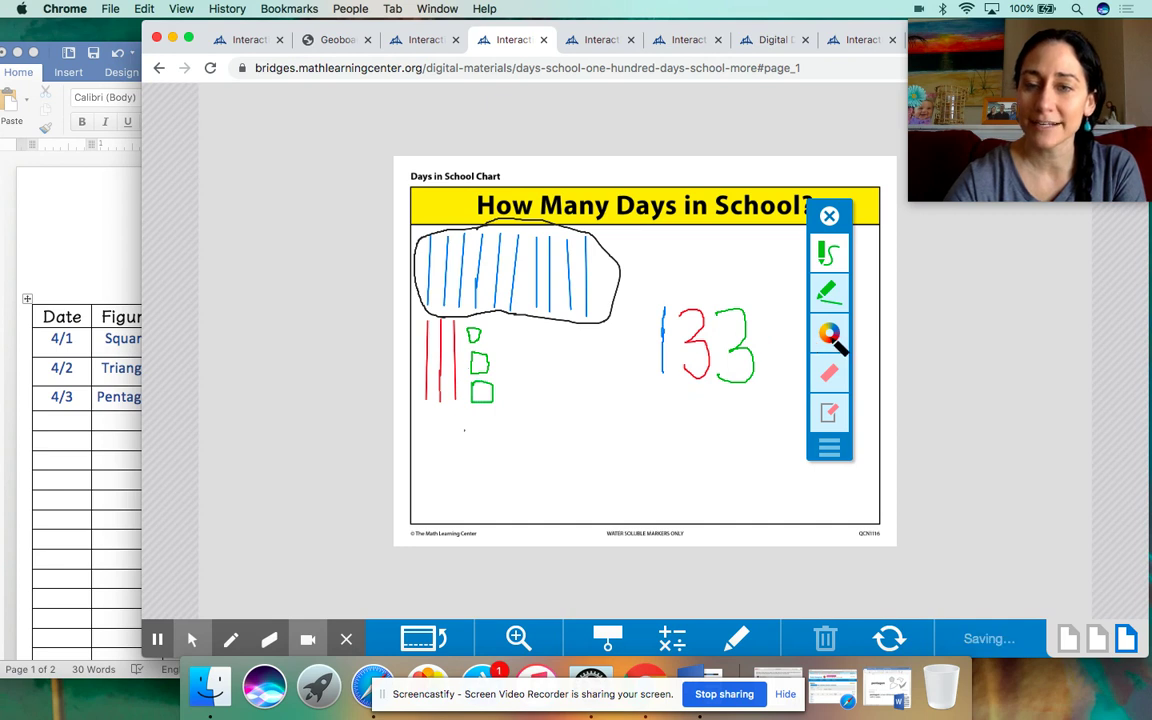
pyautogui.click(831, 335)
pyautogui.click(598, 333)
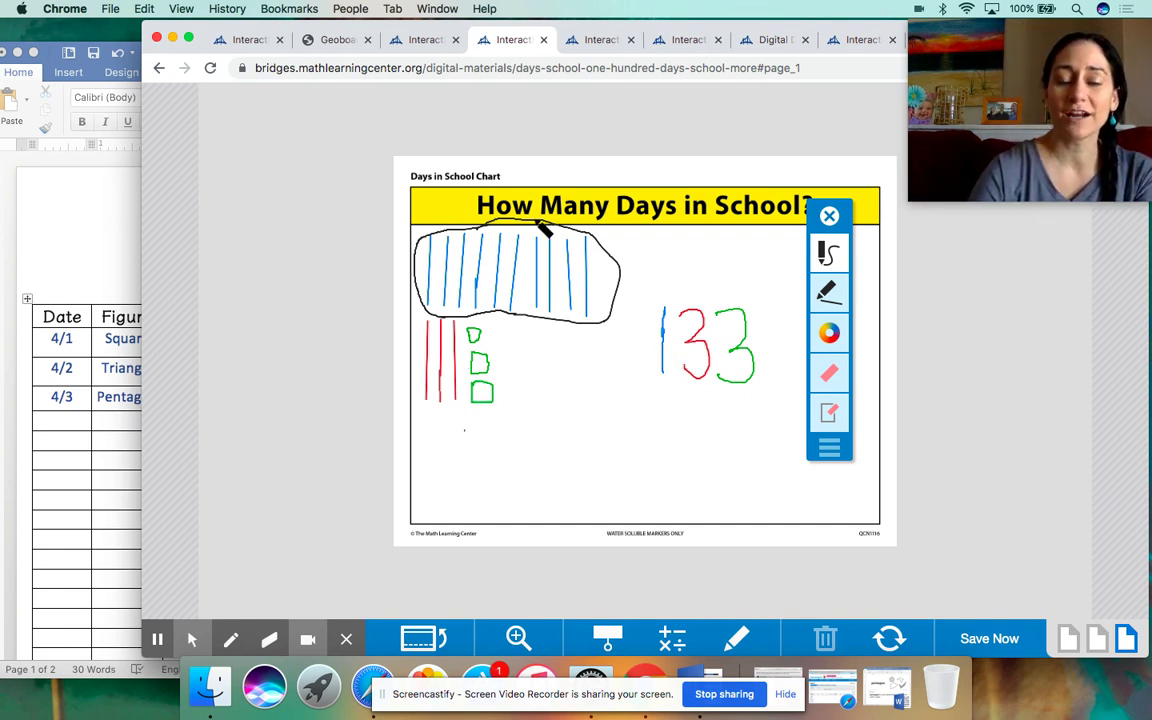
# - Write 100 +30 below the stick drawings, erasing and rewriting a mistaken digit
pyautogui.click(423, 429)
pyautogui.moveTo(422, 428)
pyautogui.mouseDown()
pyautogui.moveTo(421, 452)
pyautogui.moveTo(430, 442)
pyautogui.moveTo(438, 458)
pyautogui.moveTo(441, 434)
pyautogui.moveTo(468, 449)
pyautogui.moveTo(457, 431)
pyautogui.mouseUp()
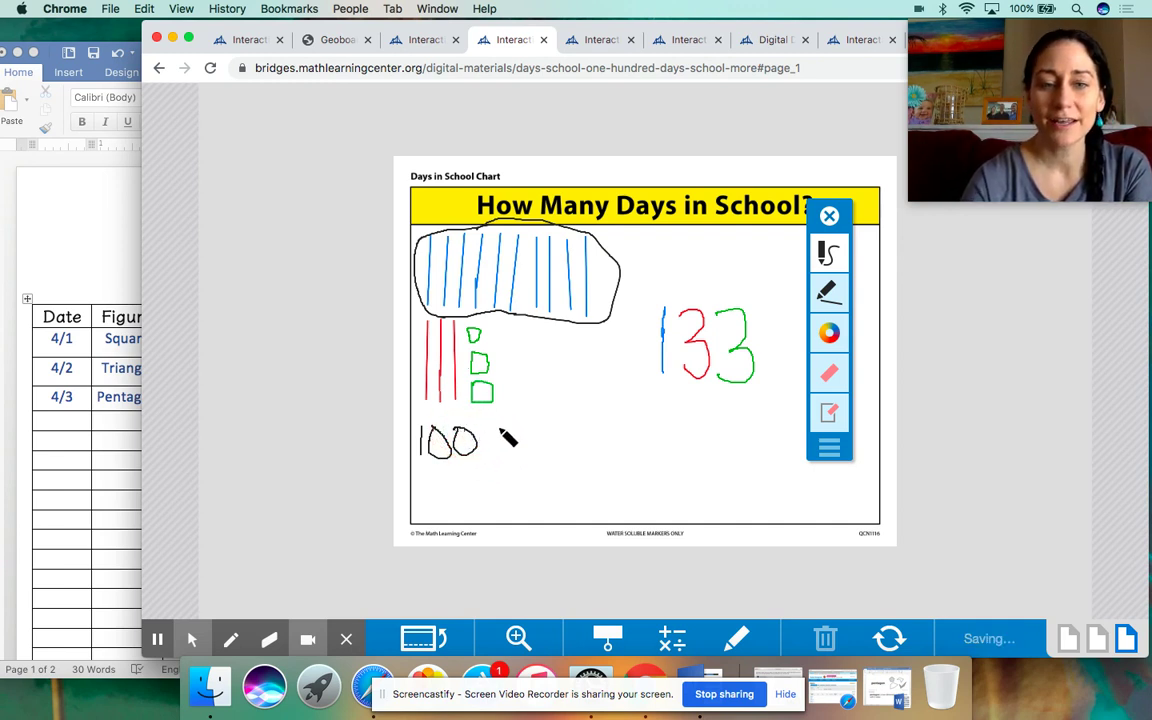
pyautogui.moveTo(499, 428)
pyautogui.mouseDown()
pyautogui.moveTo(500, 447)
pyautogui.moveTo(507, 440)
pyautogui.mouseUp()
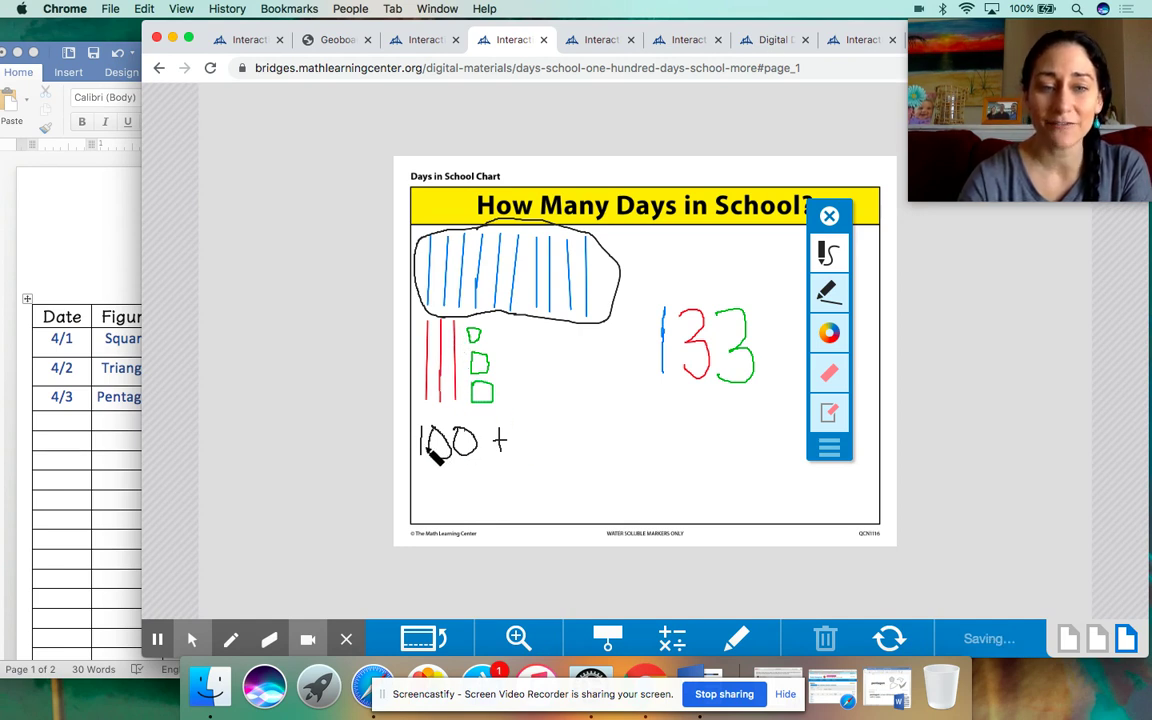
pyautogui.moveTo(517, 430)
pyautogui.mouseDown()
pyautogui.moveTo(528, 425)
pyautogui.moveTo(522, 458)
pyautogui.moveTo(548, 419)
pyautogui.moveTo(560, 442)
pyautogui.mouseUp()
pyautogui.click(830, 372)
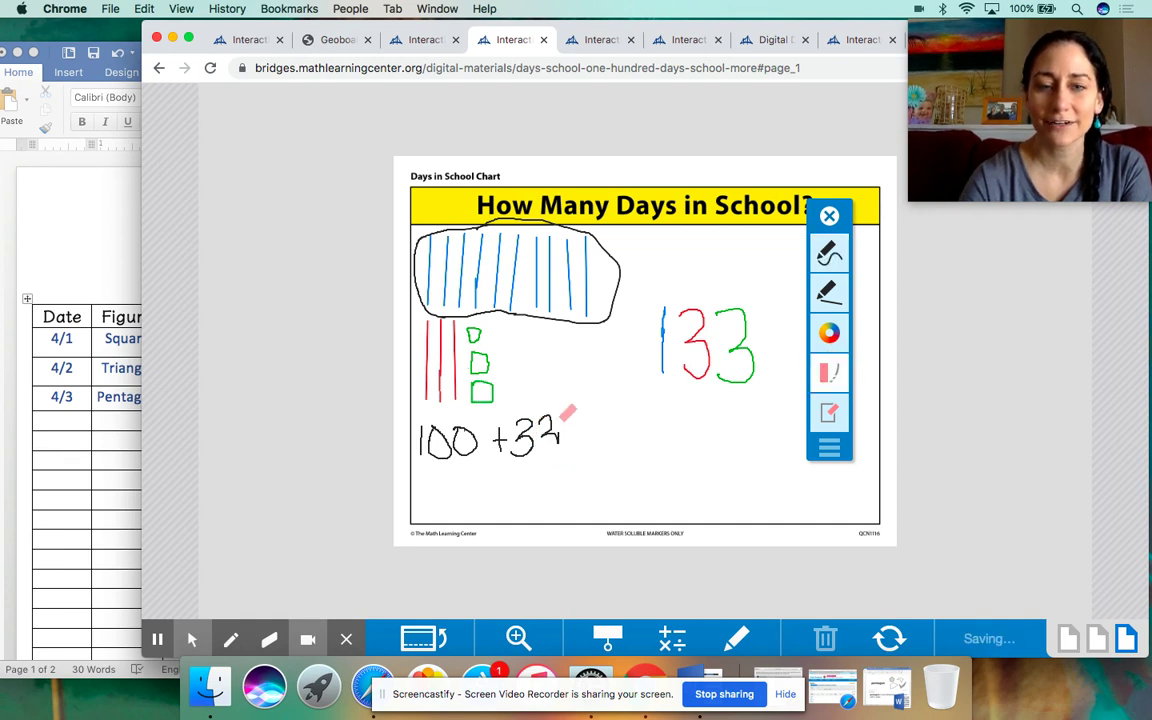
pyautogui.moveTo(541, 412)
pyautogui.mouseDown()
pyautogui.moveTo(553, 432)
pyautogui.moveTo(565, 415)
pyautogui.mouseUp()
pyautogui.click(829, 250)
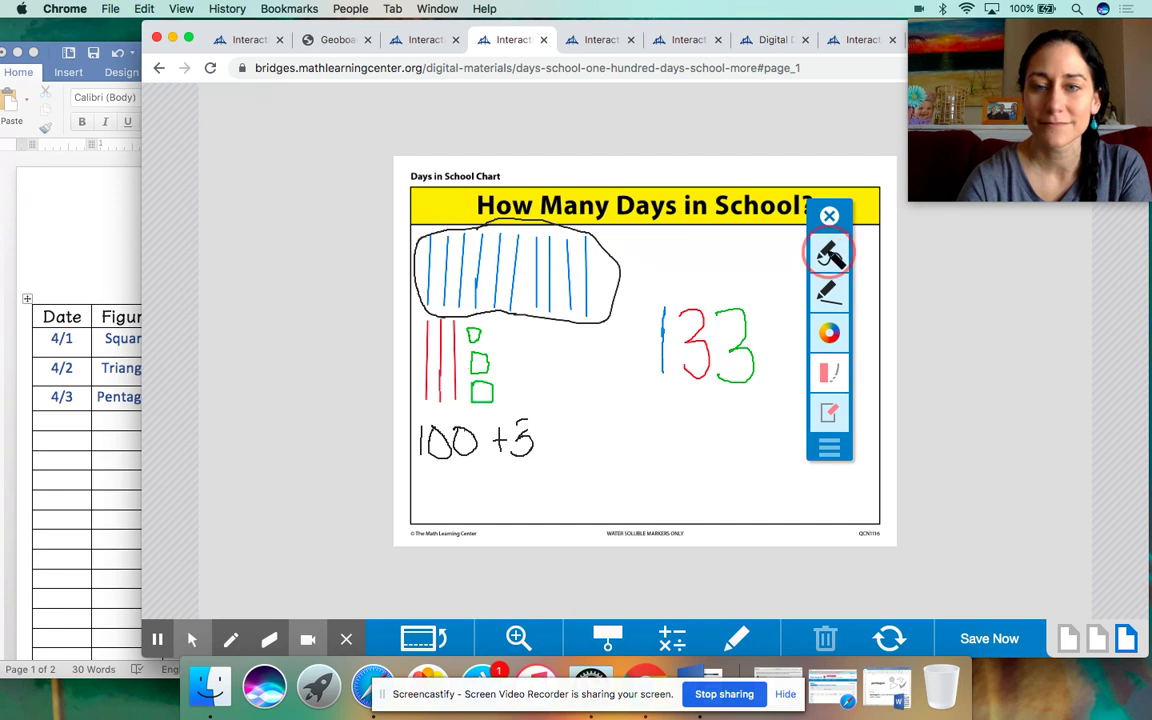
pyautogui.moveTo(527, 423)
pyautogui.mouseDown()
pyautogui.moveTo(553, 419)
pyautogui.moveTo(548, 455)
pyautogui.moveTo(564, 440)
pyautogui.moveTo(555, 419)
pyautogui.moveTo(589, 433)
pyautogui.moveTo(586, 445)
pyautogui.moveTo(594, 437)
pyautogui.mouseUp()
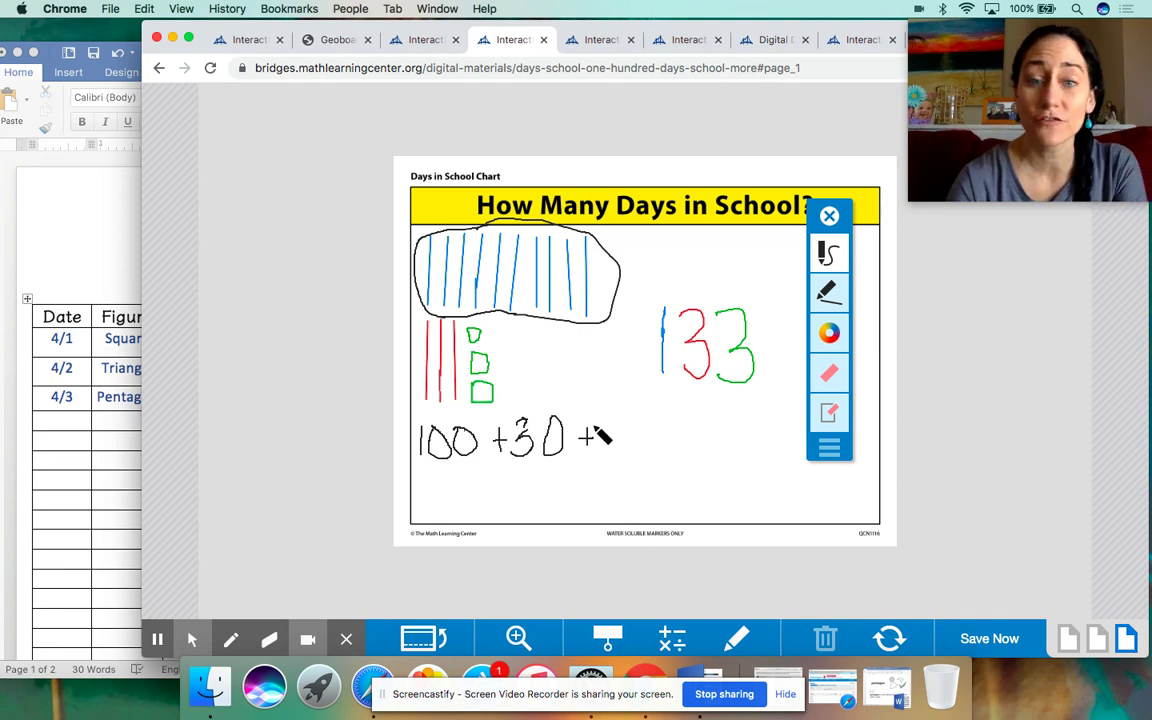
# - Complete the equation as 100 +30 +3 = 133 and bring up the Popsicle Sticks sheet
pyautogui.moveTo(602, 420)
pyautogui.mouseDown()
pyautogui.moveTo(618, 420)
pyautogui.moveTo(619, 450)
pyautogui.moveTo(602, 460)
pyautogui.mouseUp()
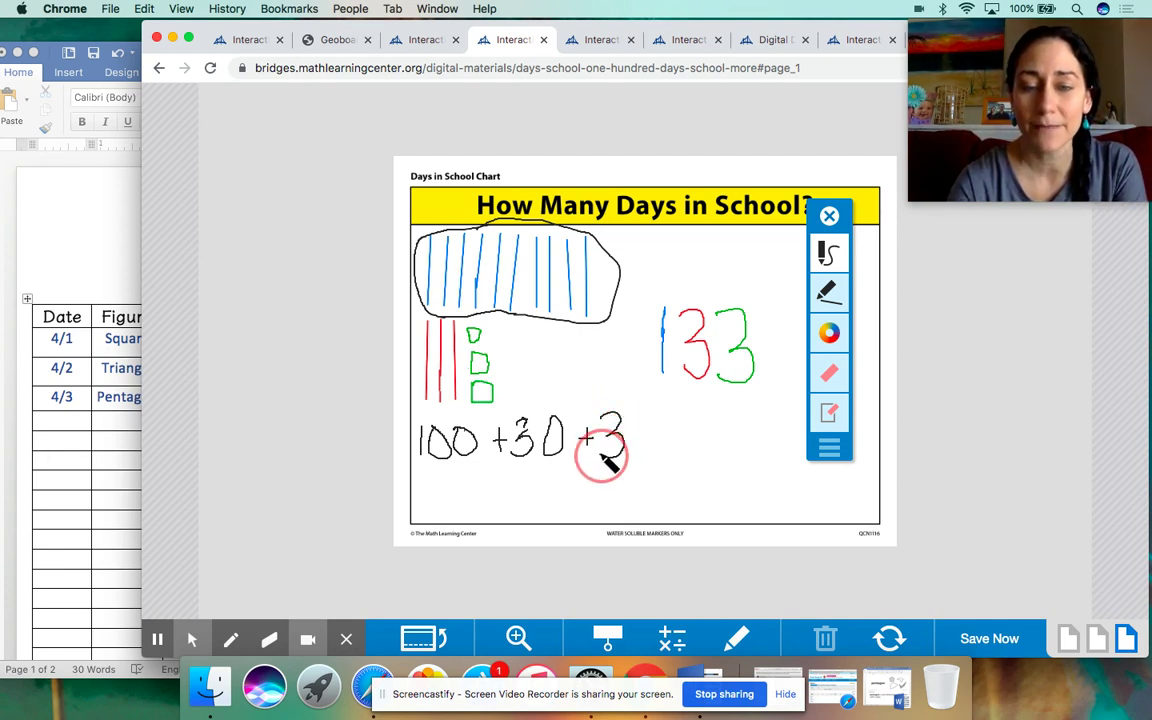
pyautogui.moveTo(515, 420)
pyautogui.mouseDown()
pyautogui.moveTo(545, 437)
pyautogui.moveTo(527, 428)
pyautogui.mouseUp()
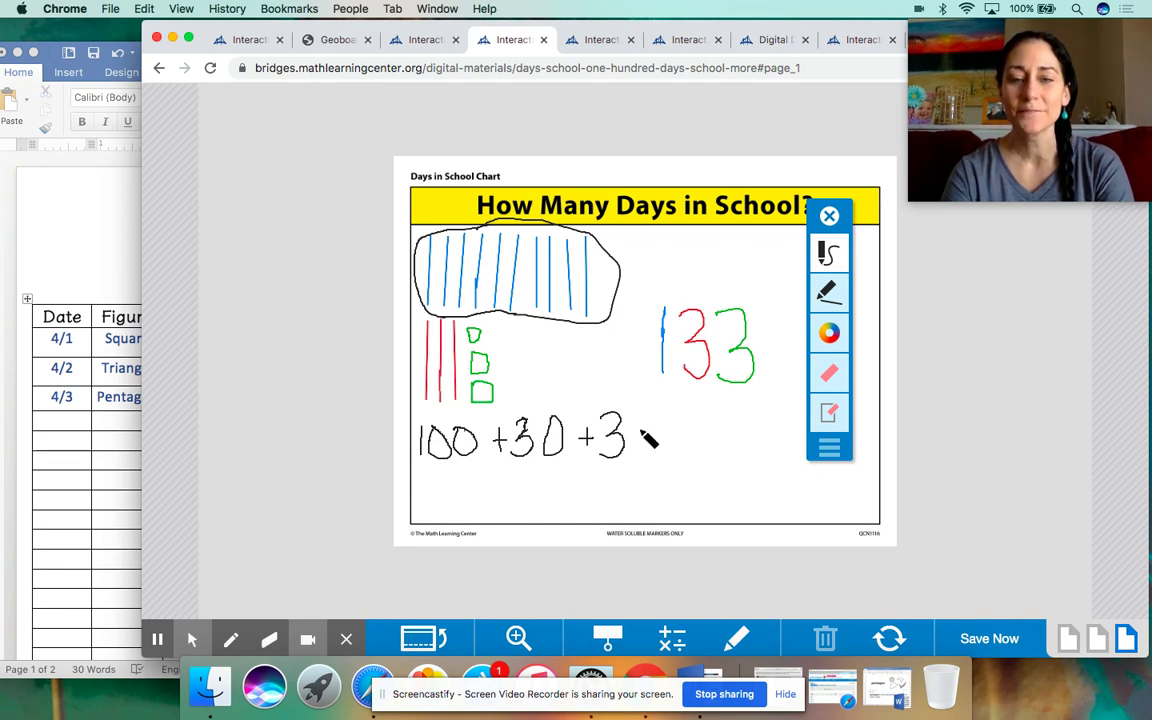
pyautogui.moveTo(641, 429)
pyautogui.mouseDown()
pyautogui.moveTo(660, 438)
pyautogui.moveTo(676, 427)
pyautogui.moveTo(676, 455)
pyautogui.moveTo(689, 420)
pyautogui.moveTo(689, 460)
pyautogui.mouseUp()
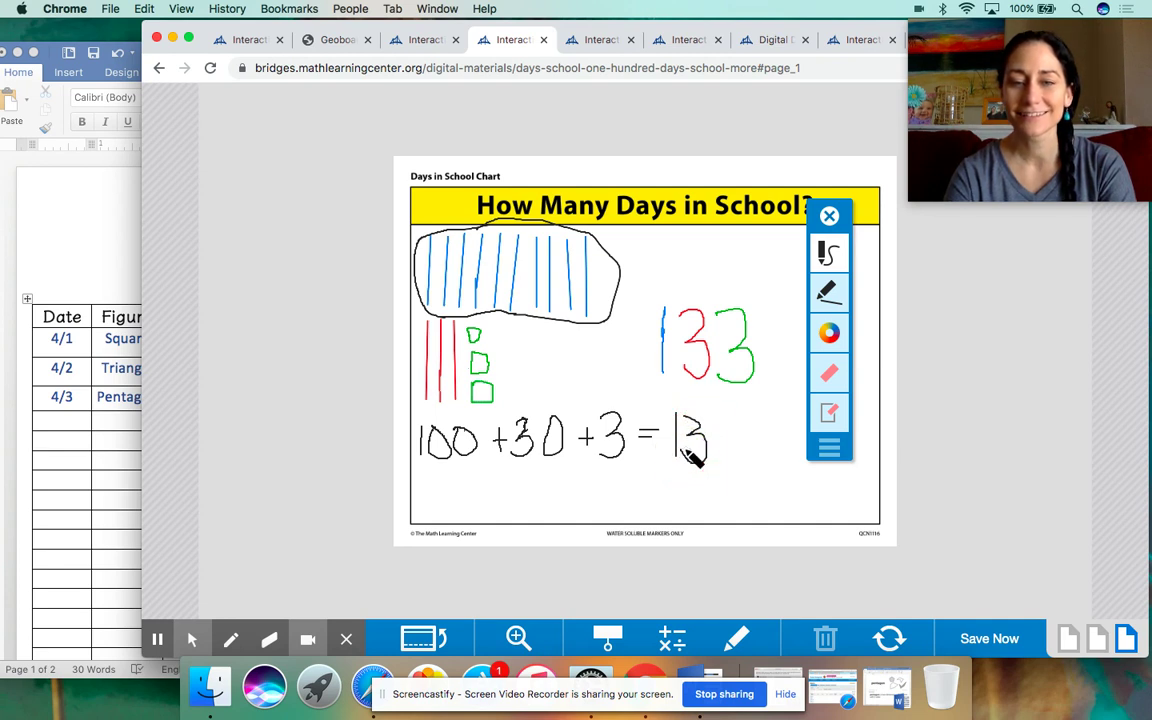
pyautogui.moveTo(716, 418)
pyautogui.mouseDown()
pyautogui.moveTo(726, 410)
pyautogui.moveTo(735, 418)
pyautogui.moveTo(723, 430)
pyautogui.moveTo(743, 435)
pyautogui.moveTo(738, 452)
pyautogui.moveTo(716, 456)
pyautogui.mouseUp()
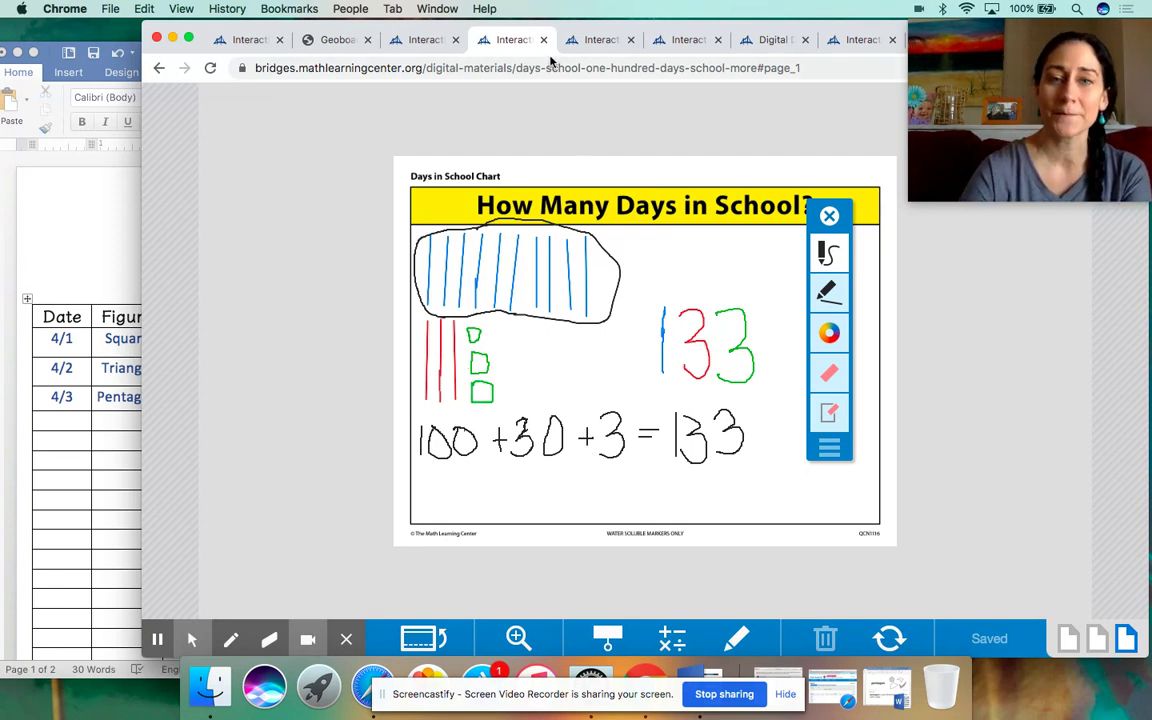
pyautogui.click(601, 40)
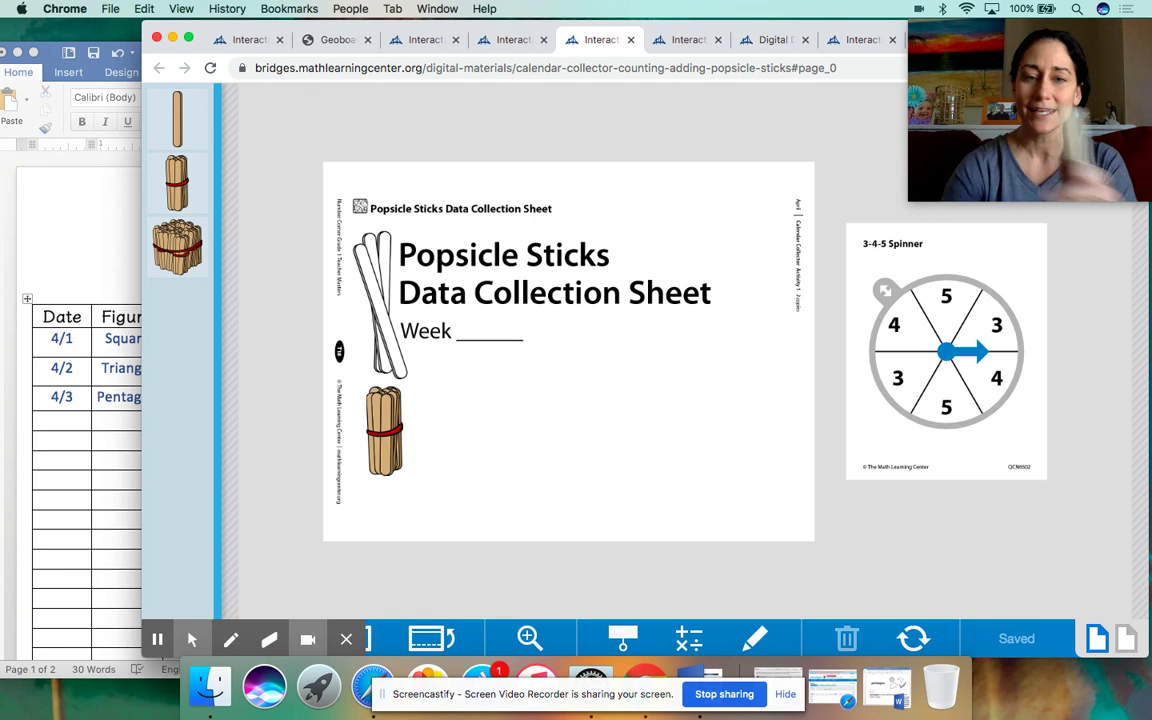
# - Zoom in on the 3-4-5 spinner, spin it to land on 3, and zoom back out
pyautogui.click(528, 634)
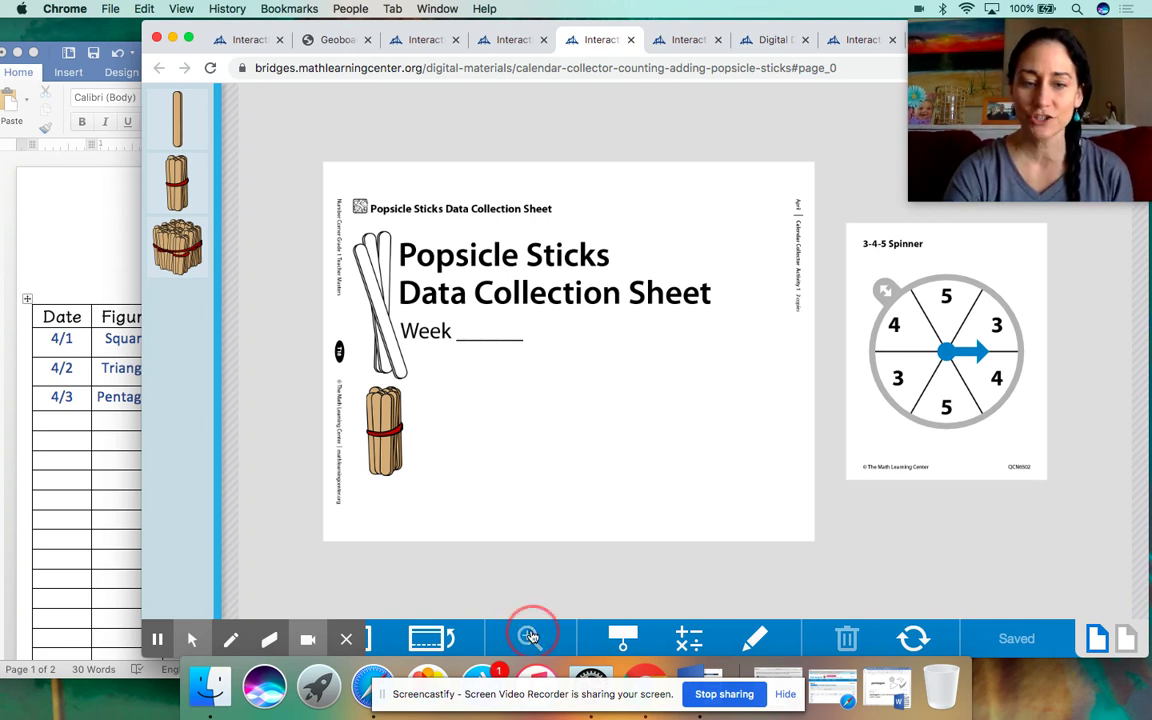
pyautogui.moveTo(520, 606); pyautogui.dragTo(918, 577)
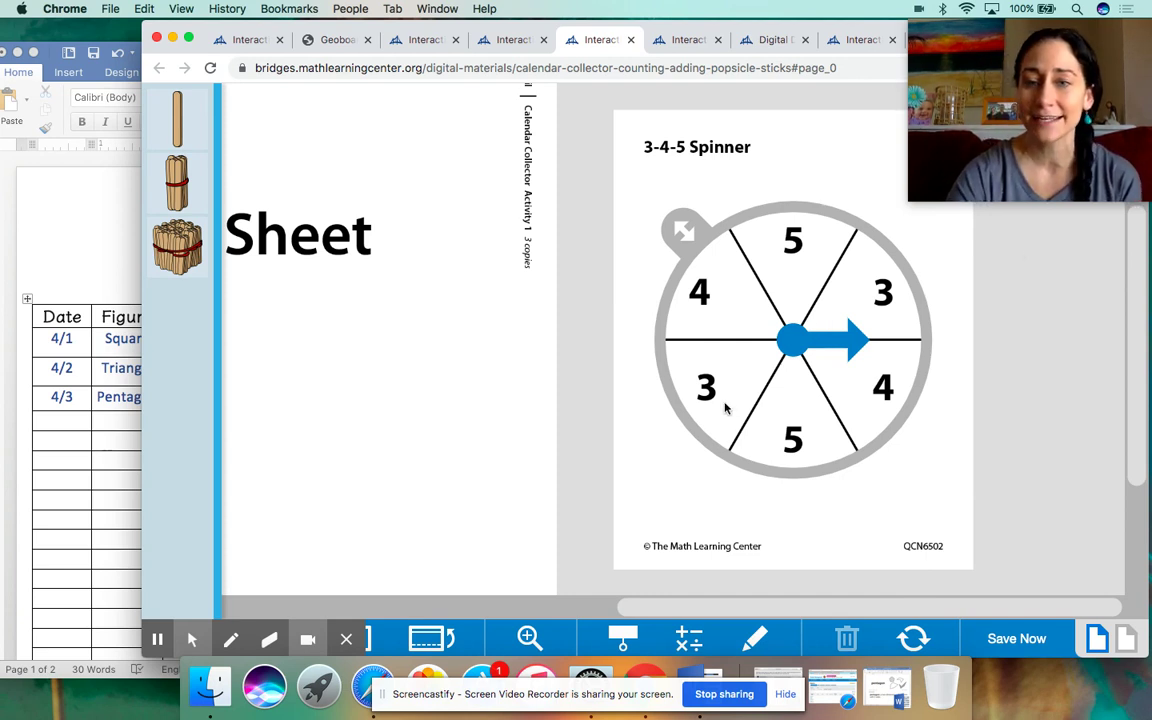
pyautogui.click(838, 339)
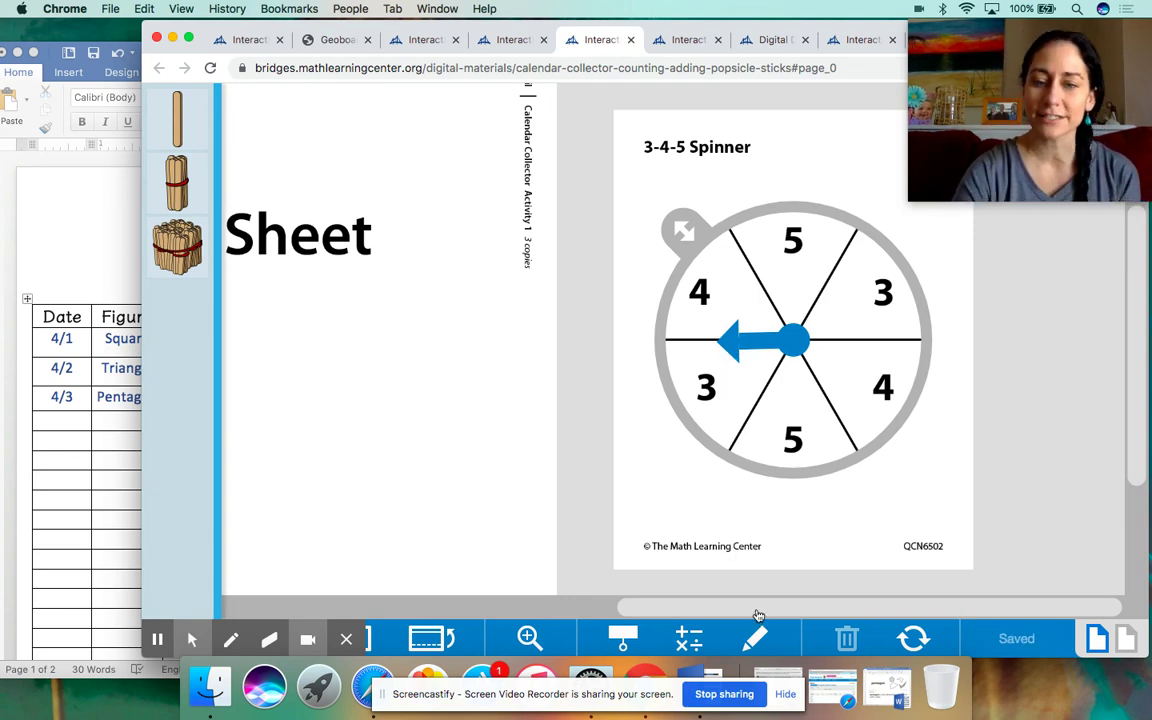
pyautogui.moveTo(710, 607); pyautogui.dragTo(495, 607)
pyautogui.click(532, 637)
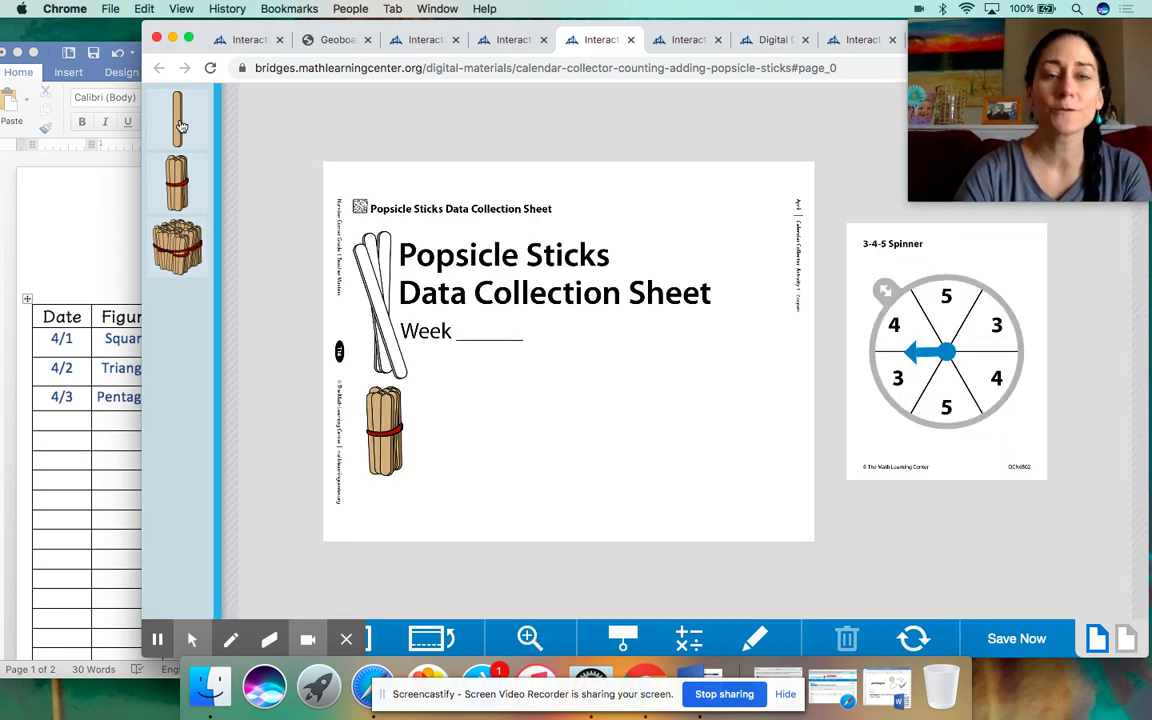
# - Place three single popsicle sticks beside the bundle of ten
pyautogui.moveTo(177, 118)
pyautogui.mouseDown()
pyautogui.moveTo(372, 285)
pyautogui.moveTo(430, 355)
pyautogui.moveTo(434, 430)
pyautogui.mouseUp()
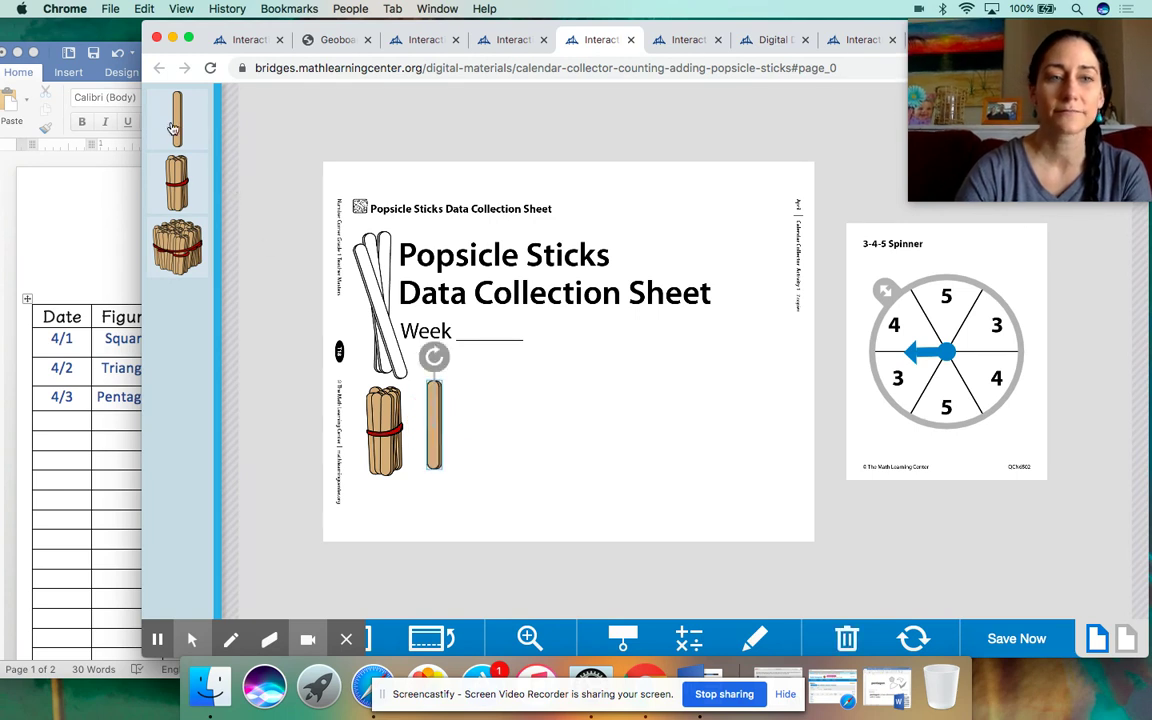
pyautogui.moveTo(432, 340)
pyautogui.mouseDown()
pyautogui.moveTo(465, 391)
pyautogui.moveTo(466, 416)
pyautogui.mouseUp()
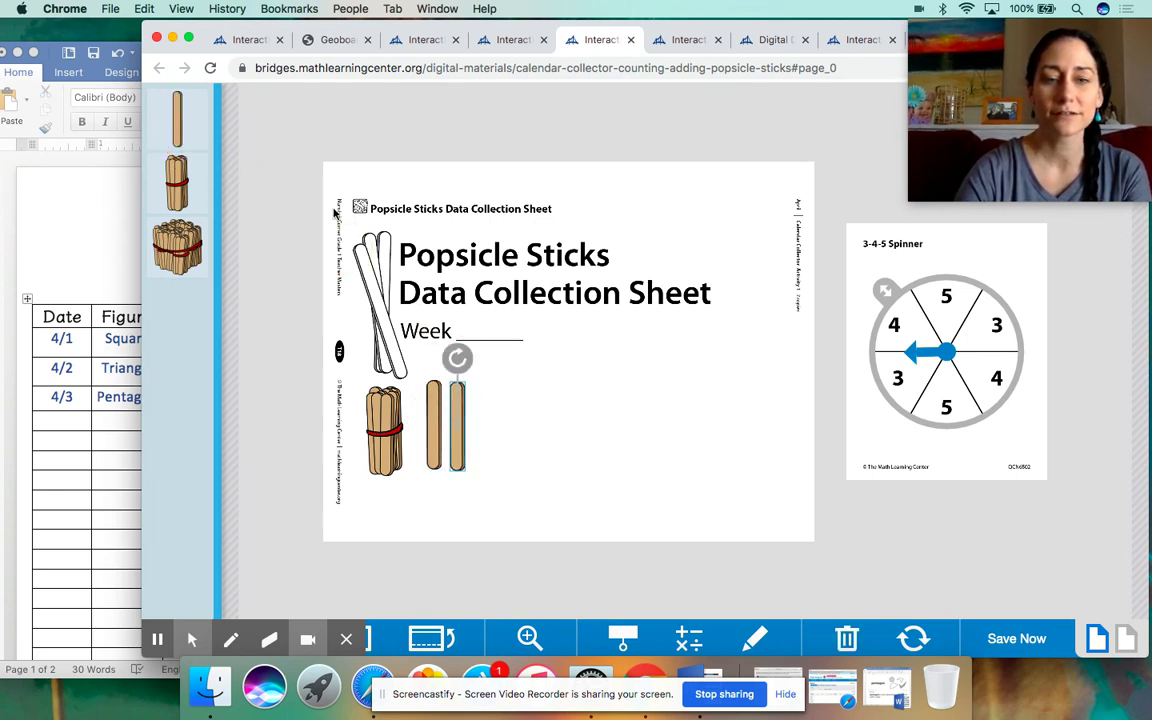
pyautogui.moveTo(177, 120)
pyautogui.mouseDown()
pyautogui.moveTo(375, 250)
pyautogui.moveTo(503, 406)
pyautogui.moveTo(485, 434)
pyautogui.mouseUp()
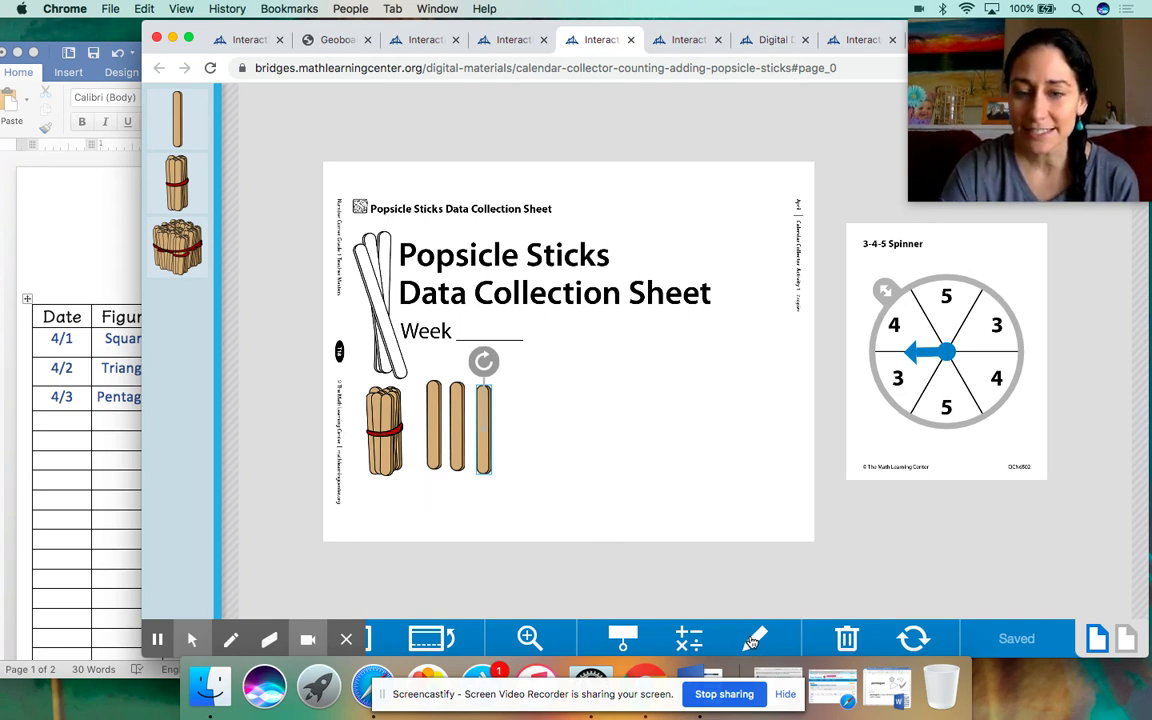
pyautogui.click(672, 570)
# - Write 10+3=13 in black beside the sticks, fill in Week 1, and circle 13
pyautogui.moveTo(1113, 343)
pyautogui.mouseDown()
pyautogui.moveTo(1000, 357)
pyautogui.moveTo(890, 445)
pyautogui.moveTo(818, 440)
pyautogui.moveTo(791, 455)
pyautogui.mouseUp()
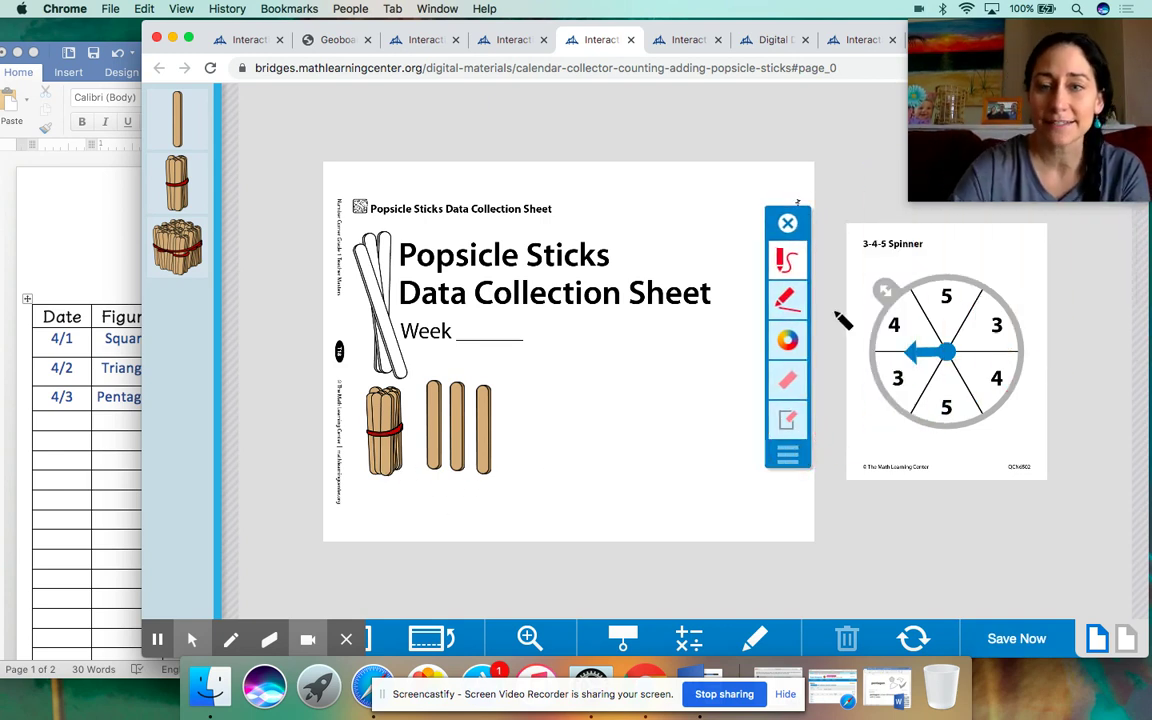
pyautogui.click(790, 341)
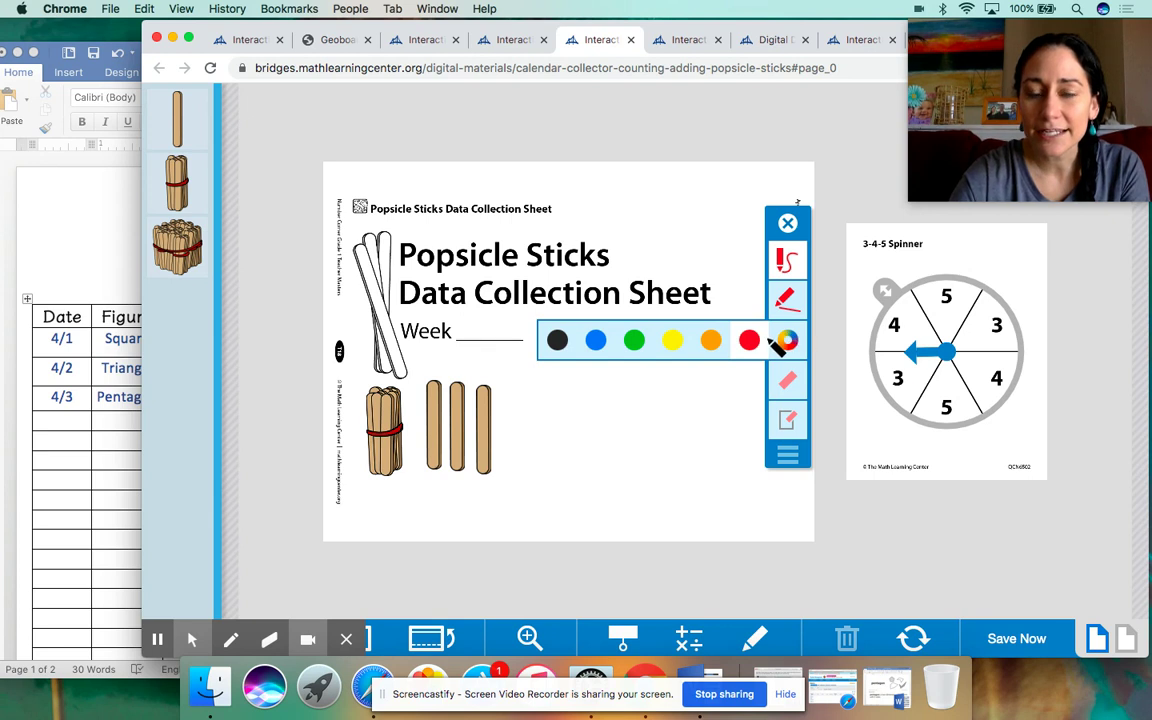
pyautogui.click(558, 342)
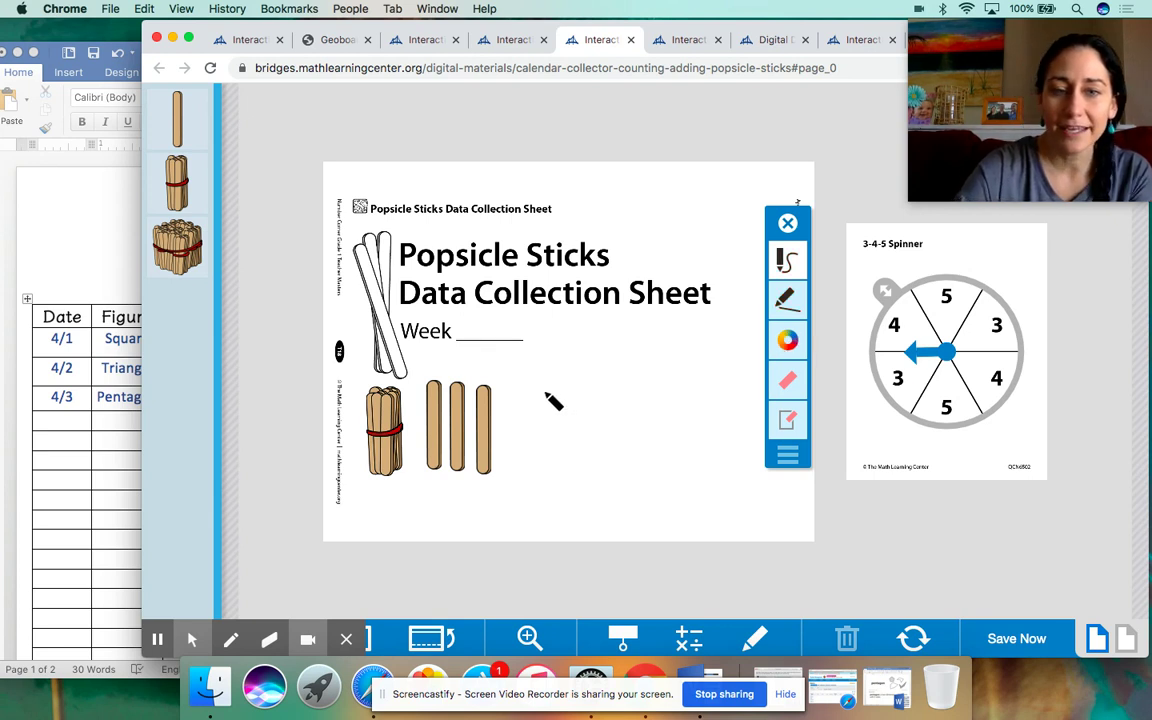
pyautogui.moveTo(537, 382)
pyautogui.mouseDown()
pyautogui.moveTo(538, 418)
pyautogui.moveTo(550, 384)
pyautogui.moveTo(542, 409)
pyautogui.moveTo(576, 413)
pyautogui.moveTo(556, 384)
pyautogui.moveTo(600, 412)
pyautogui.moveTo(624, 405)
pyautogui.moveTo(640, 416)
pyautogui.moveTo(614, 432)
pyautogui.mouseUp()
pyautogui.moveTo(657, 398)
pyautogui.mouseDown()
pyautogui.moveTo(672, 408)
pyautogui.moveTo(689, 386)
pyautogui.moveTo(686, 425)
pyautogui.mouseUp()
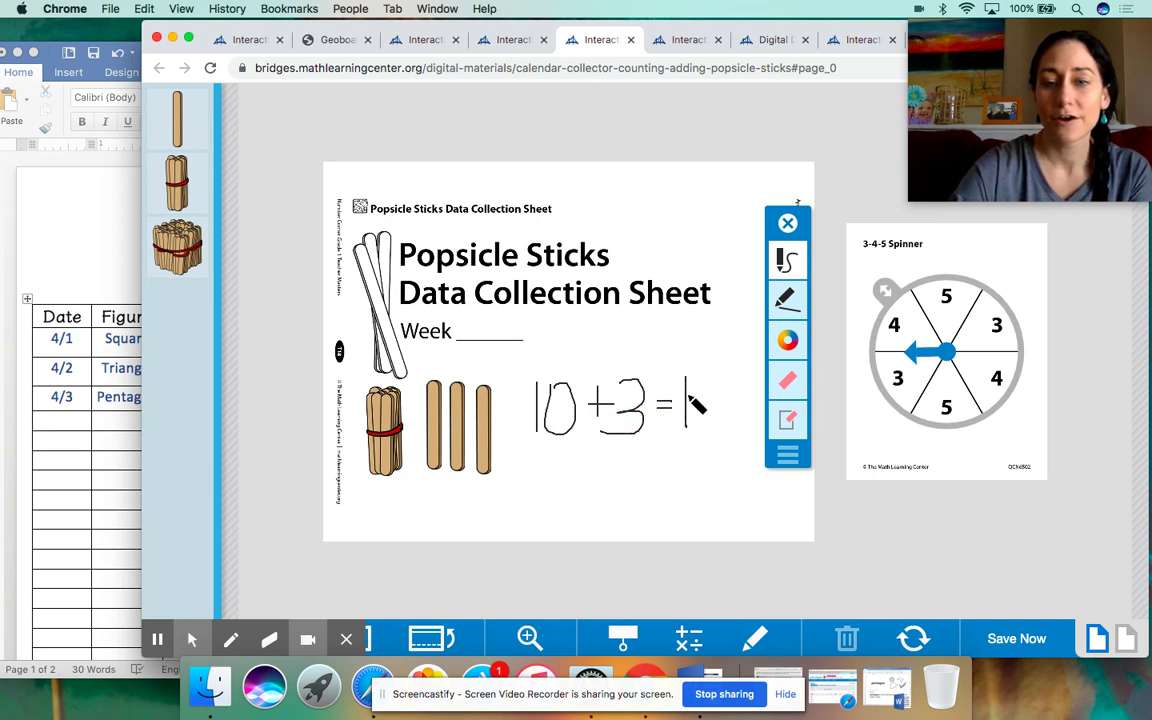
pyautogui.moveTo(694, 381)
pyautogui.mouseDown()
pyautogui.moveTo(706, 413)
pyautogui.moveTo(690, 428)
pyautogui.mouseUp()
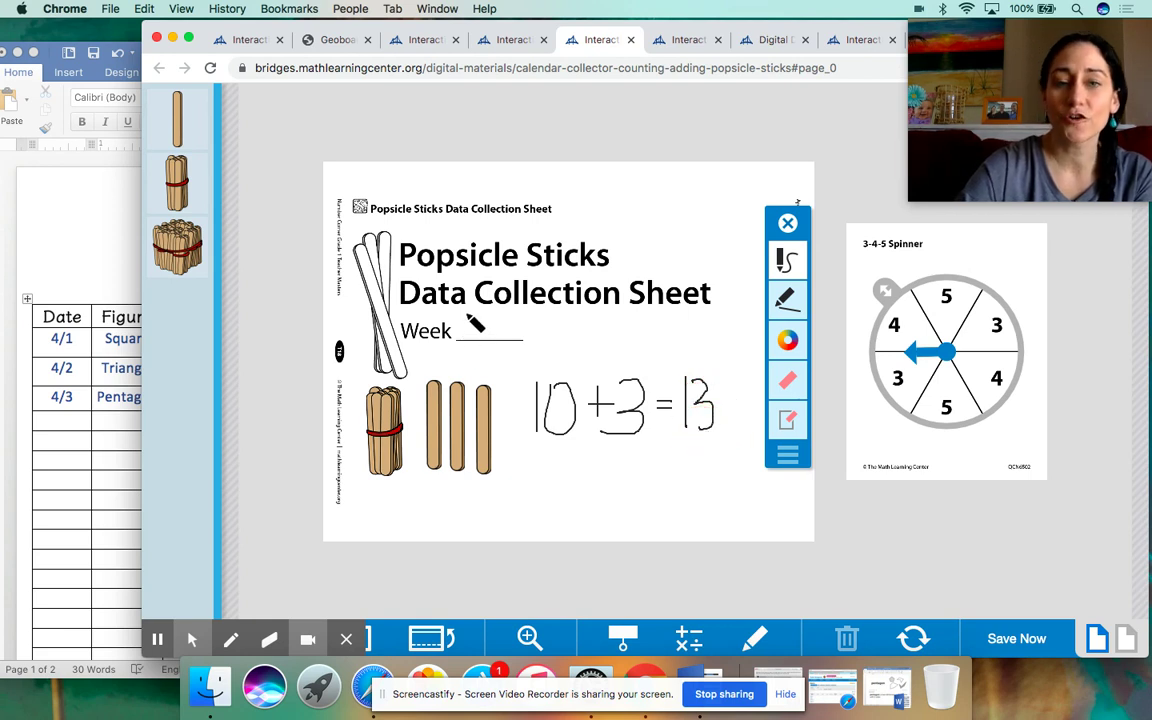
pyautogui.moveTo(470, 312); pyautogui.dragTo(472, 338)
pyautogui.moveTo(690, 370)
pyautogui.mouseDown()
pyautogui.moveTo(678, 437)
pyautogui.moveTo(746, 380)
pyautogui.moveTo(685, 355)
pyautogui.moveTo(677, 435)
pyautogui.mouseUp()
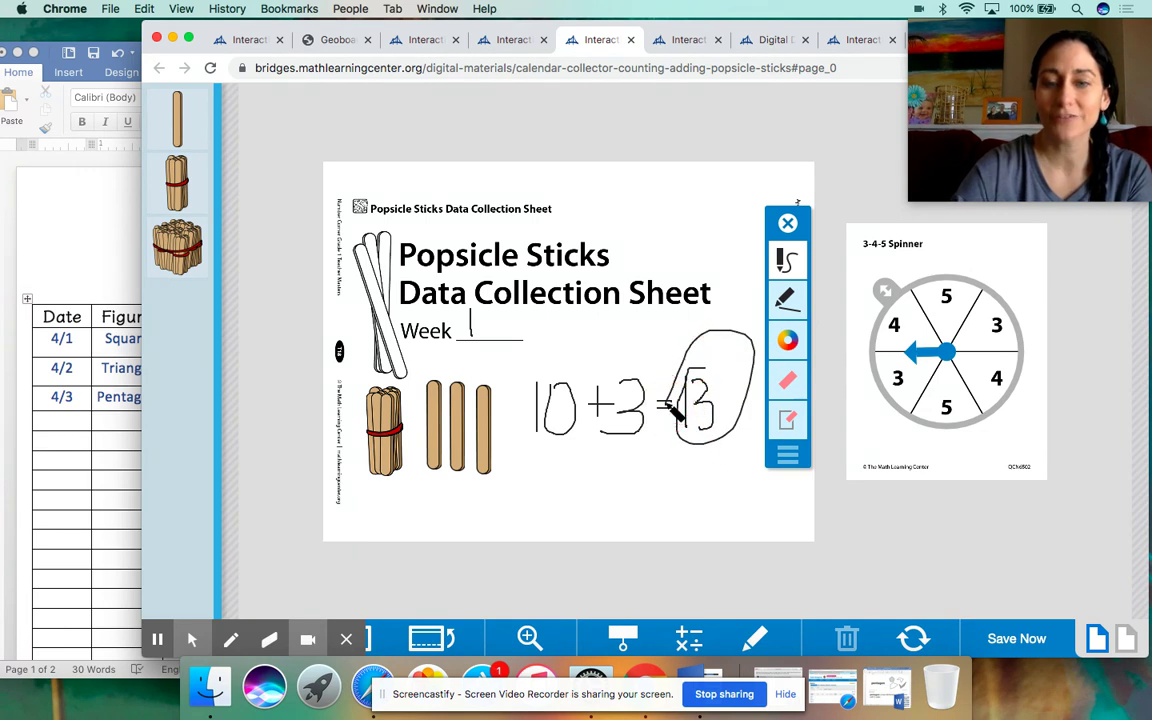